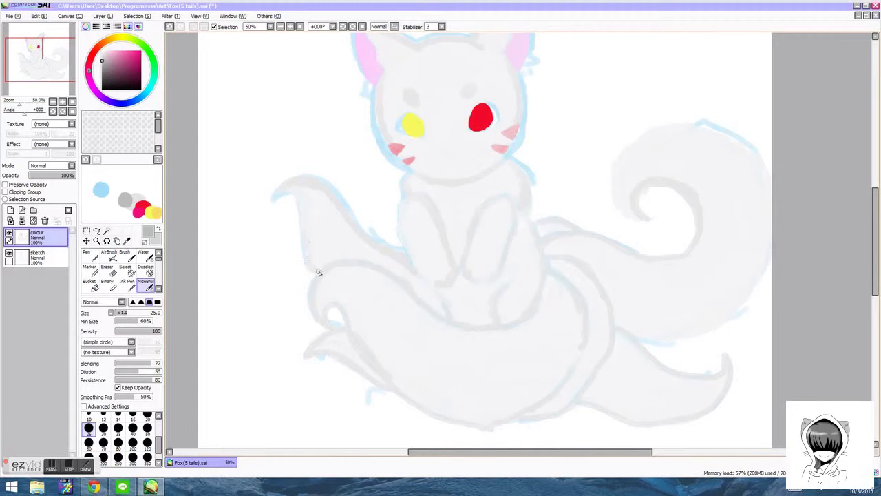
Paint the grey outlines of the upper-left tail and the large curled right tail on the colour layer
{"action": "right_click", "coordinate": [372, 325]}
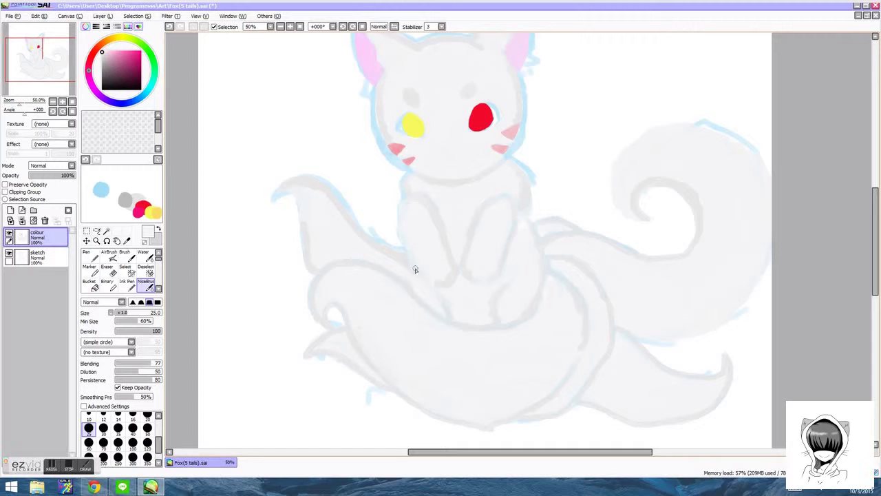
{"action": "left_click", "coordinate": [133, 201], "text": "alt"}
{"action": "scroll", "coordinate": [738, 310], "scroll_direction": "up", "scroll_amount": 1}
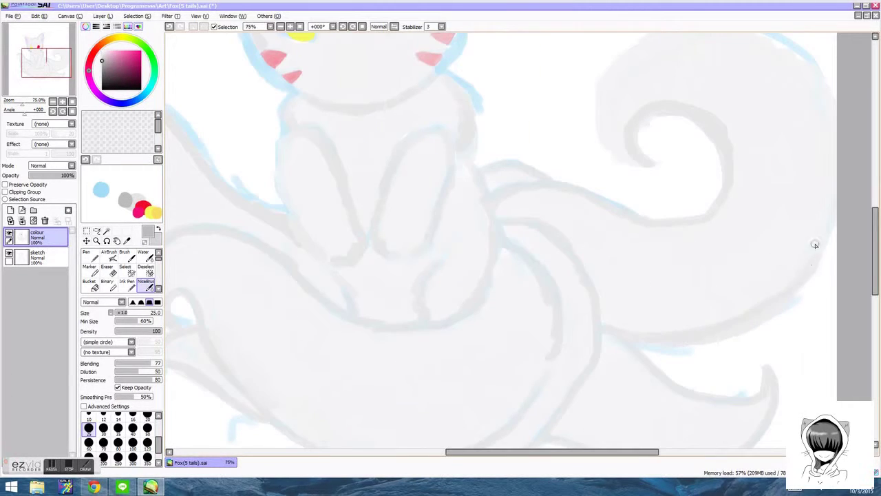
Shade the fox's two front legs and chest with light grey from the saved swatches
{"action": "right_click", "coordinate": [134, 199]}
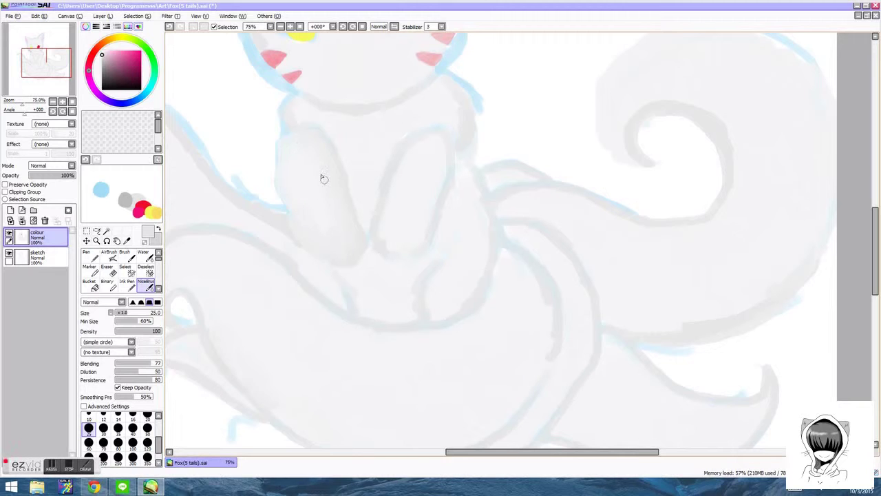
{"action": "scroll", "coordinate": [317, 152], "scroll_direction": "down", "scroll_amount": 1}
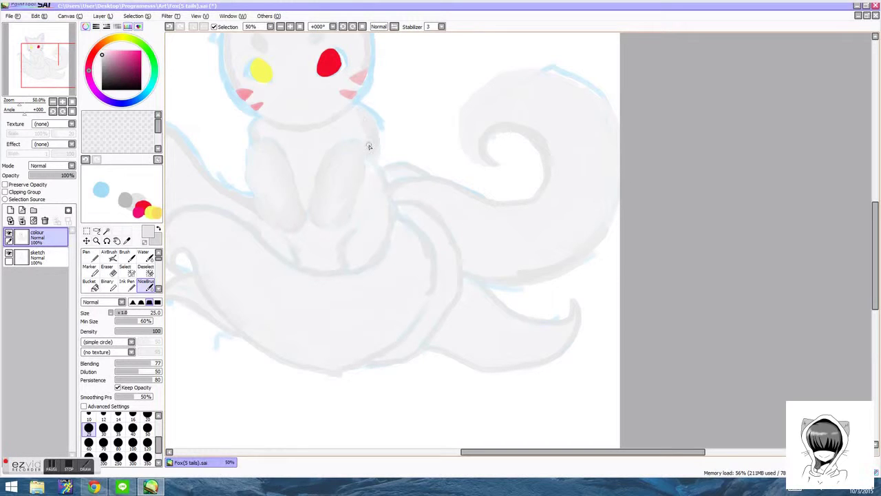
{"action": "scroll", "coordinate": [368, 169], "scroll_direction": "up", "scroll_amount": 3}
{"action": "scroll", "coordinate": [306, 118], "scroll_direction": "down", "scroll_amount": 2}
{"action": "scroll", "coordinate": [262, 144], "scroll_direction": "down", "scroll_amount": 2}
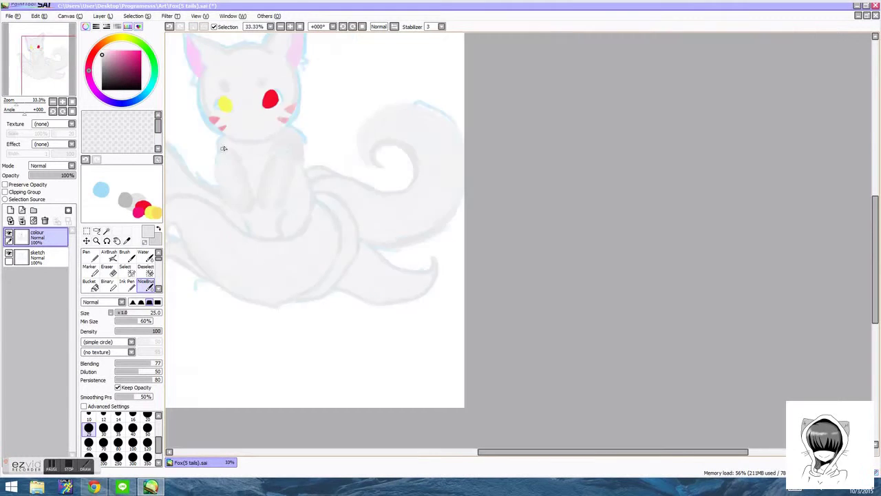
Shade the chest, body sides and hind legs in light grey, and hide the sketch layer
{"action": "scroll", "coordinate": [242, 164], "scroll_direction": "up", "scroll_amount": 2}
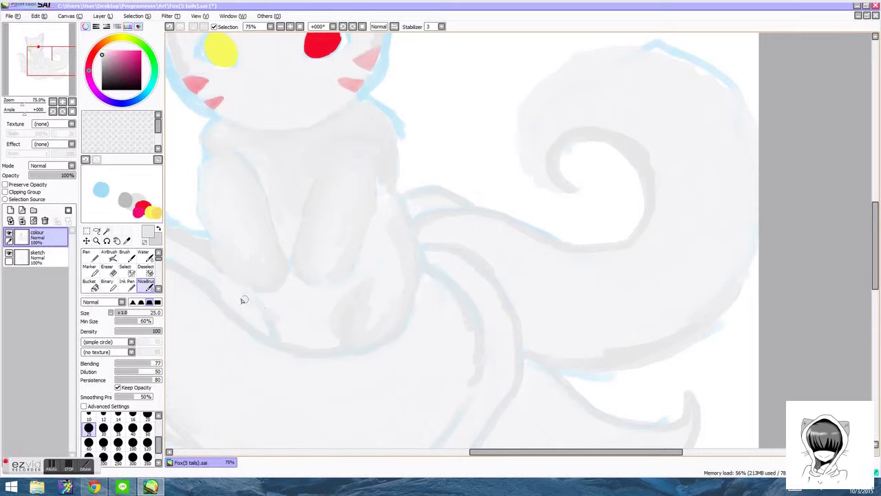
{"action": "scroll", "coordinate": [276, 292], "scroll_direction": "down", "scroll_amount": 1}
{"action": "scroll", "coordinate": [347, 238], "scroll_direction": "up", "scroll_amount": 3}
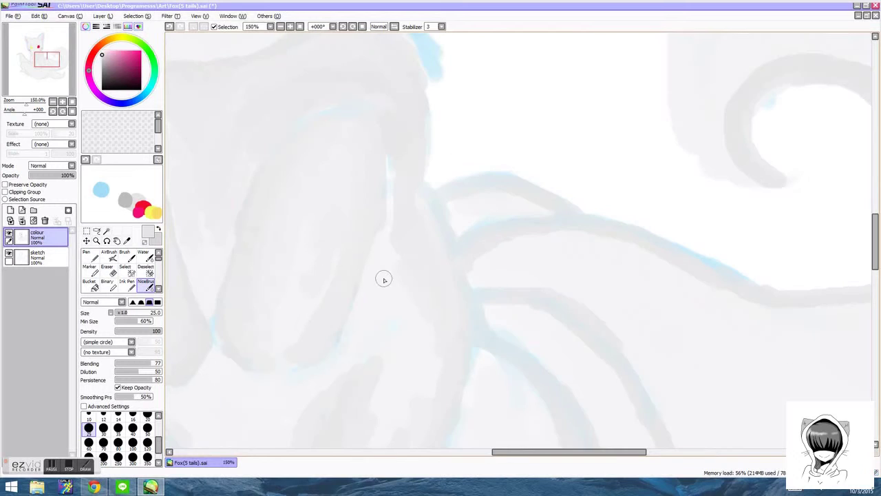
{"action": "scroll", "coordinate": [364, 89], "scroll_direction": "down", "scroll_amount": 2}
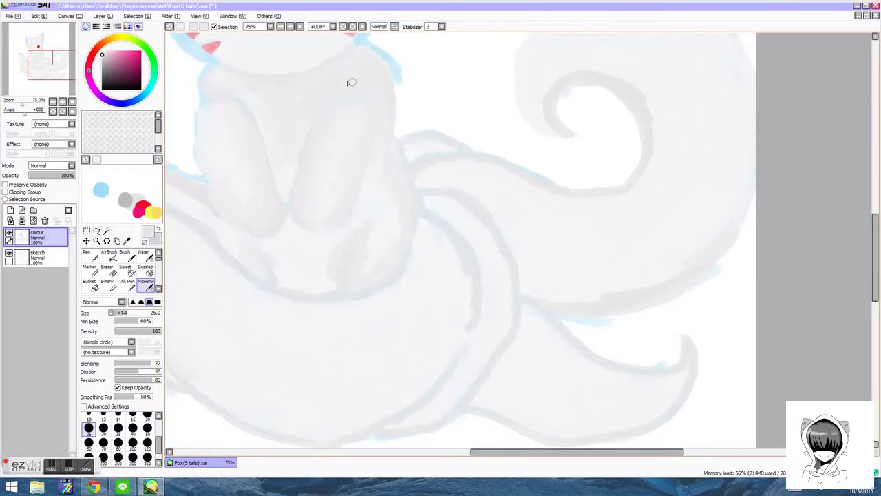
{"action": "scroll", "coordinate": [287, 144], "scroll_direction": "down", "scroll_amount": 2}
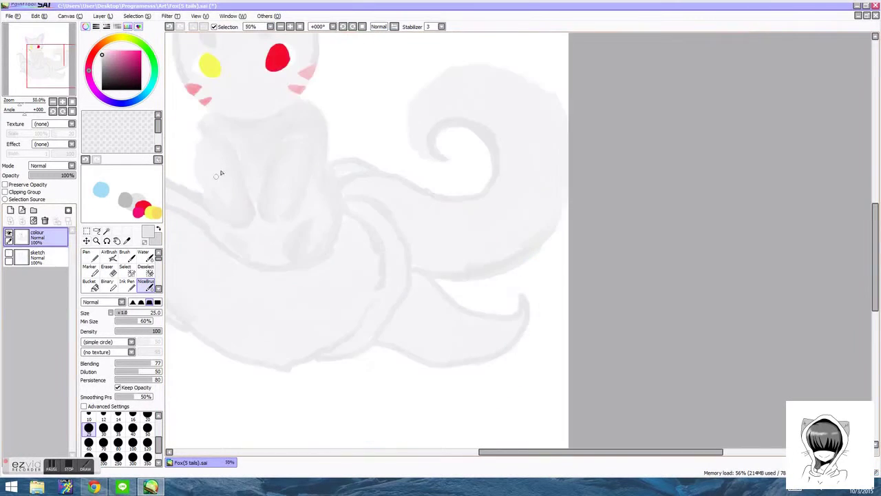
{"action": "scroll", "coordinate": [283, 136], "scroll_direction": "up", "scroll_amount": 1}
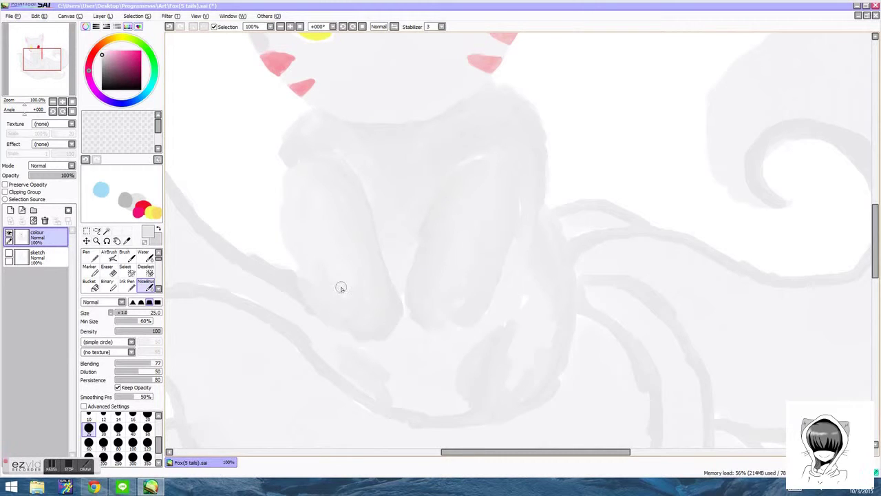
Blend the outlines of the ears and the crown of the head into soft light grey shading
{"action": "scroll", "coordinate": [315, 241], "scroll_direction": "down", "scroll_amount": 3}
{"action": "scroll", "coordinate": [316, 90], "scroll_direction": "up", "scroll_amount": 4}
{"action": "left_click_drag", "start_coordinate": [299, 221], "coordinate": [315, 223]}
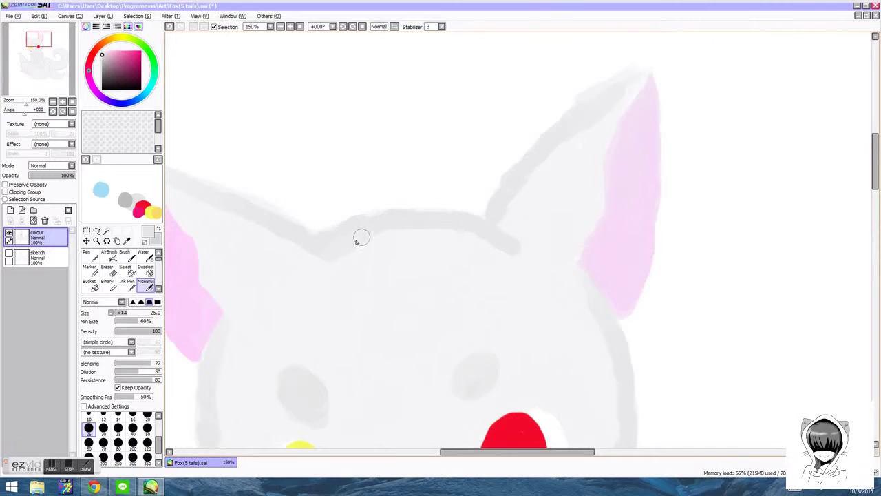
{"action": "mouse_move", "coordinate": [503, 259]}
{"action": "left_mouse_down"}
{"action": "mouse_move", "coordinate": [363, 245]}
{"action": "mouse_move", "coordinate": [471, 252]}
{"action": "mouse_move", "coordinate": [529, 297]}
{"action": "mouse_move", "coordinate": [461, 230]}
{"action": "mouse_move", "coordinate": [388, 227]}
{"action": "mouse_move", "coordinate": [382, 260]}
{"action": "mouse_move", "coordinate": [481, 289]}
{"action": "mouse_move", "coordinate": [325, 307]}
{"action": "left_mouse_up"}
{"action": "mouse_move", "coordinate": [576, 142]}
{"action": "left_mouse_down"}
{"action": "mouse_move", "coordinate": [602, 117]}
{"action": "mouse_move", "coordinate": [551, 167]}
{"action": "mouse_move", "coordinate": [593, 139]}
{"action": "mouse_move", "coordinate": [545, 289]}
{"action": "mouse_move", "coordinate": [579, 188]}
{"action": "mouse_move", "coordinate": [598, 177]}
{"action": "mouse_move", "coordinate": [462, 286]}
{"action": "left_mouse_up"}
{"action": "key", "text": "Left"}
{"action": "mouse_move", "coordinate": [231, 174]}
{"action": "left_mouse_down"}
{"action": "mouse_move", "coordinate": [311, 220]}
{"action": "mouse_move", "coordinate": [319, 244]}
{"action": "mouse_move", "coordinate": [299, 237]}
{"action": "left_mouse_up"}
{"action": "scroll", "coordinate": [407, 337], "scroll_direction": "down", "scroll_amount": 3}
{"action": "scroll", "coordinate": [402, 345], "scroll_direction": "up", "scroll_amount": 2}
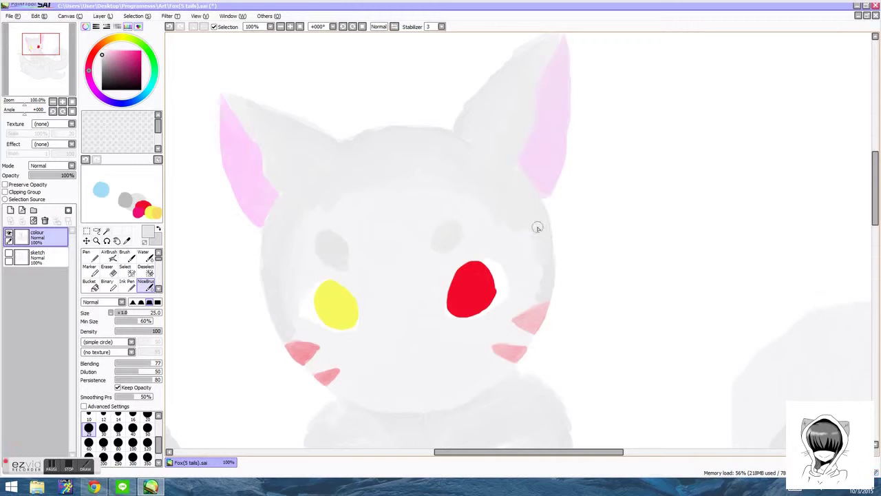
Smooth the light grey shading across the forehead and down both sides of the face
{"action": "key", "text": "ctrl+z"}
{"action": "key", "text": "ctrl+y"}
{"action": "scroll", "coordinate": [417, 206], "scroll_direction": "up", "scroll_amount": 2}
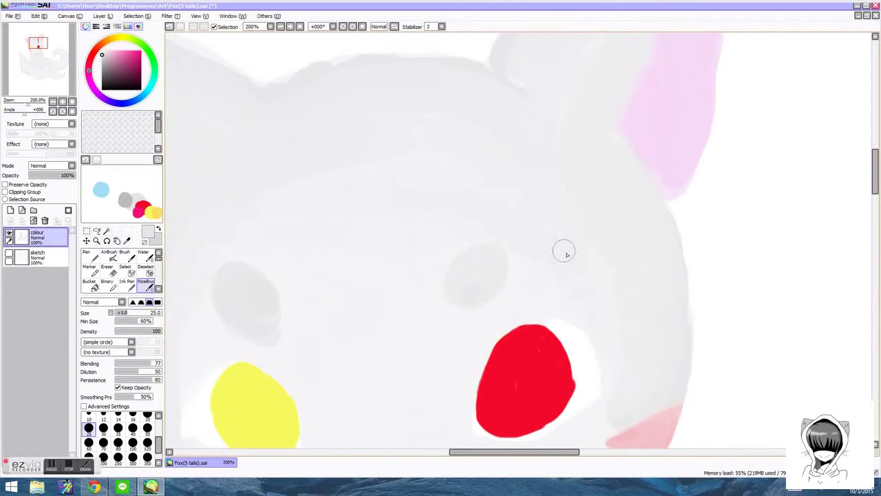
{"action": "scroll", "coordinate": [345, 276], "scroll_direction": "down", "scroll_amount": 2}
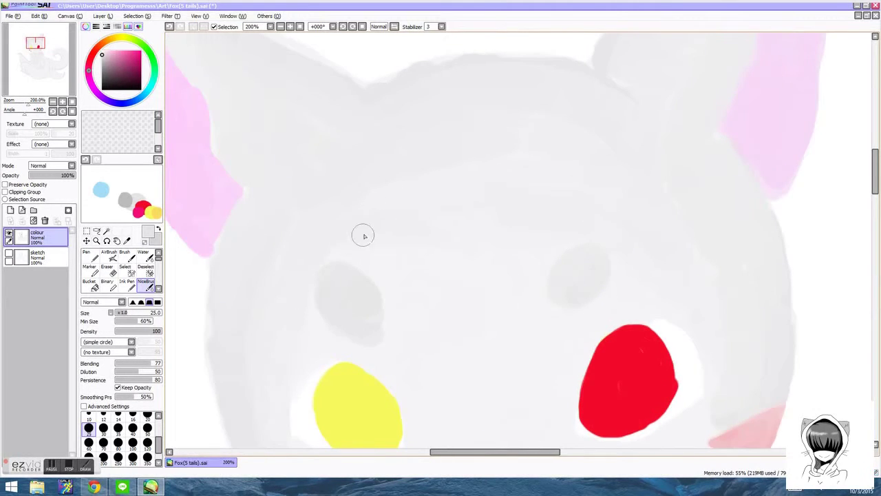
{"action": "scroll", "coordinate": [478, 178], "scroll_direction": "down", "scroll_amount": 1}
{"action": "scroll", "coordinate": [372, 334], "scroll_direction": "down", "scroll_amount": 3}
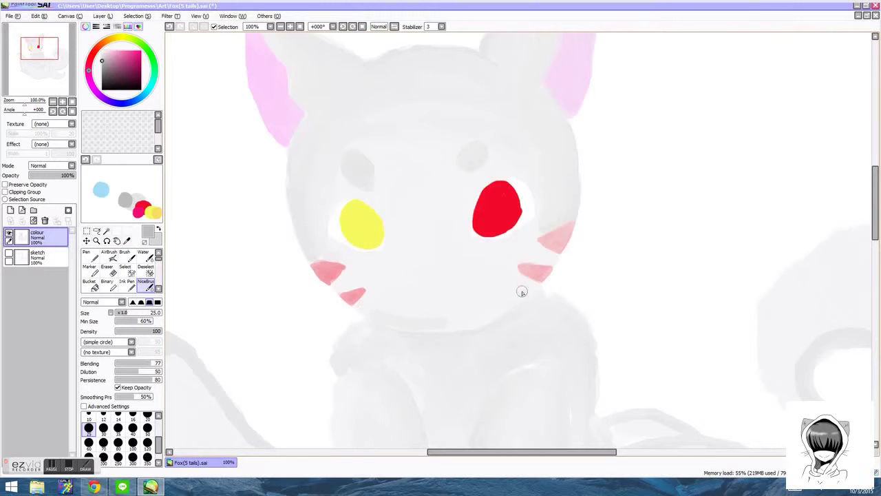
Paint the chin line in darker grey and blend it into soft shading over the lower face
{"action": "right_click", "coordinate": [138, 196]}
{"action": "mouse_move", "coordinate": [372, 311]}
{"action": "left_mouse_down"}
{"action": "mouse_move", "coordinate": [516, 297]}
{"action": "mouse_move", "coordinate": [393, 301]}
{"action": "mouse_move", "coordinate": [445, 319]}
{"action": "mouse_move", "coordinate": [509, 306]}
{"action": "mouse_move", "coordinate": [371, 279]}
{"action": "mouse_move", "coordinate": [502, 280]}
{"action": "left_mouse_up"}
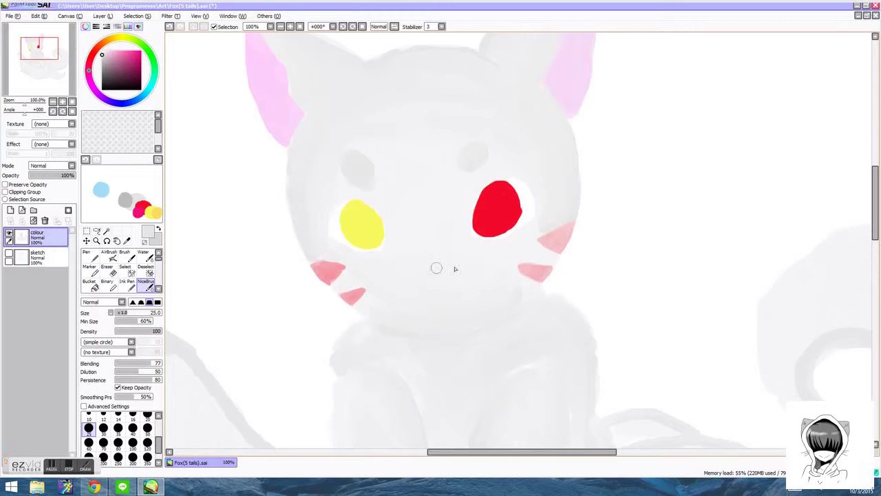
{"action": "scroll", "coordinate": [502, 167], "scroll_direction": "down", "scroll_amount": 2}
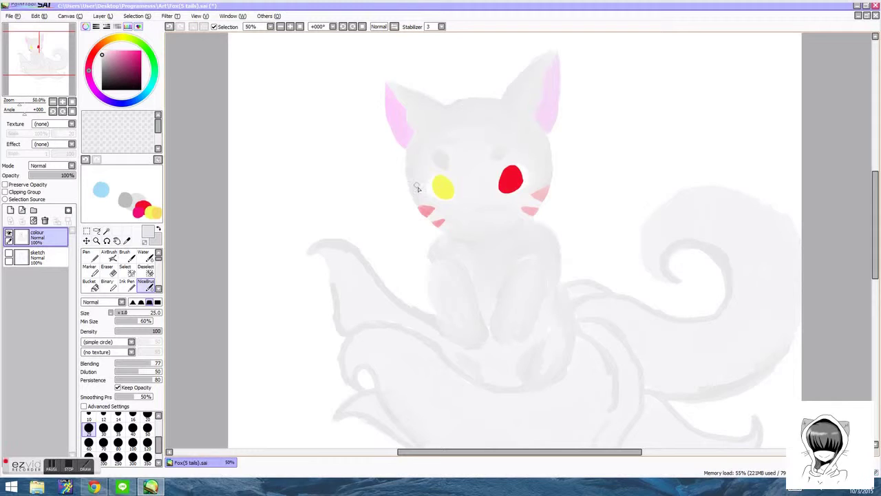
{"action": "scroll", "coordinate": [417, 188], "scroll_direction": "up", "scroll_amount": 1}
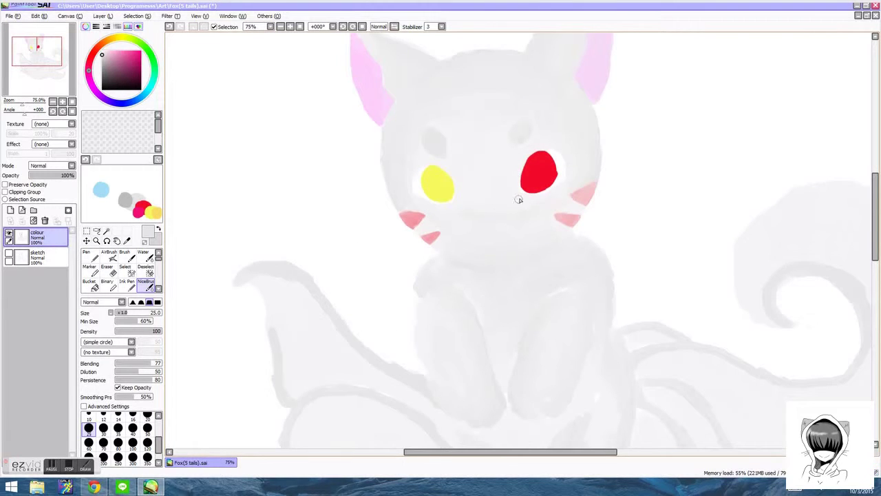
Shade the upper-left tail with NiceBrush at size 25, blending its grey outline into the fill
{"action": "scroll", "coordinate": [501, 276], "scroll_direction": "down", "scroll_amount": 4}
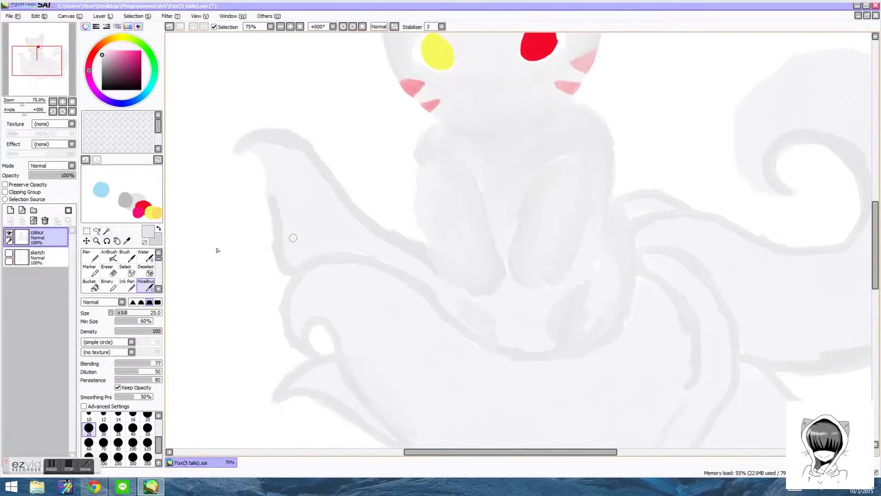
{"action": "left_click", "coordinate": [94, 258]}
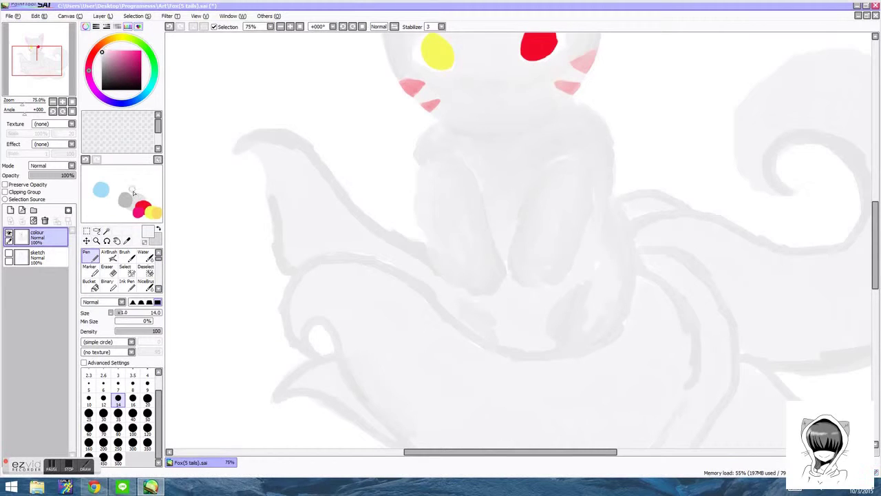
{"action": "left_click", "coordinate": [146, 285]}
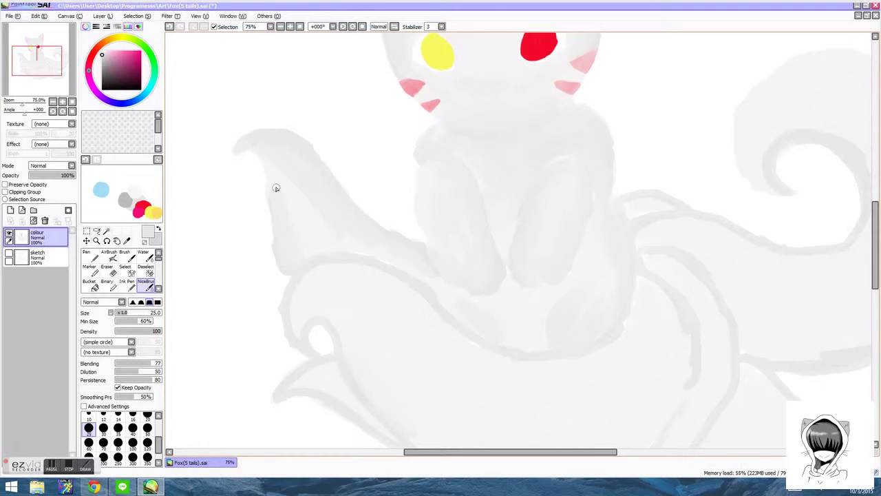
{"action": "left_click", "coordinate": [26, 184]}
Shade the large front tail beneath the body, blending its outline into soft grey along the upper and lower edges
{"action": "scroll", "coordinate": [433, 279], "scroll_direction": "down", "scroll_amount": 3}
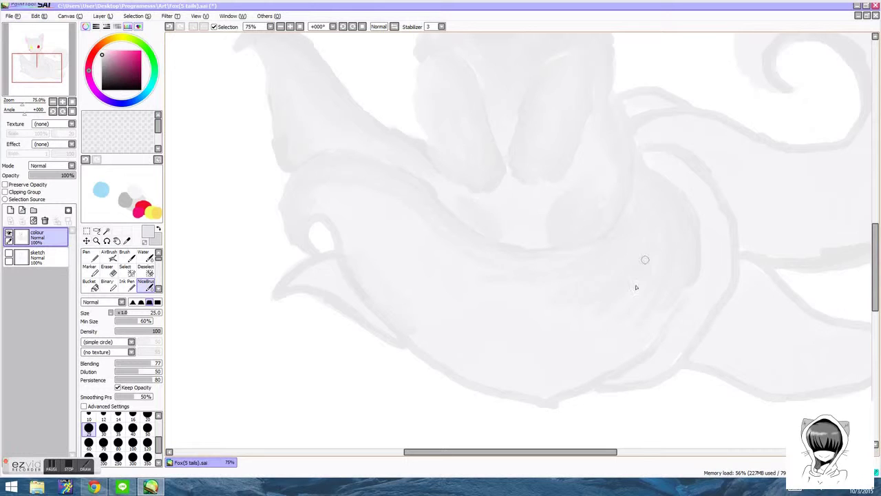
{"action": "scroll", "coordinate": [634, 205], "scroll_direction": "down", "scroll_amount": 2}
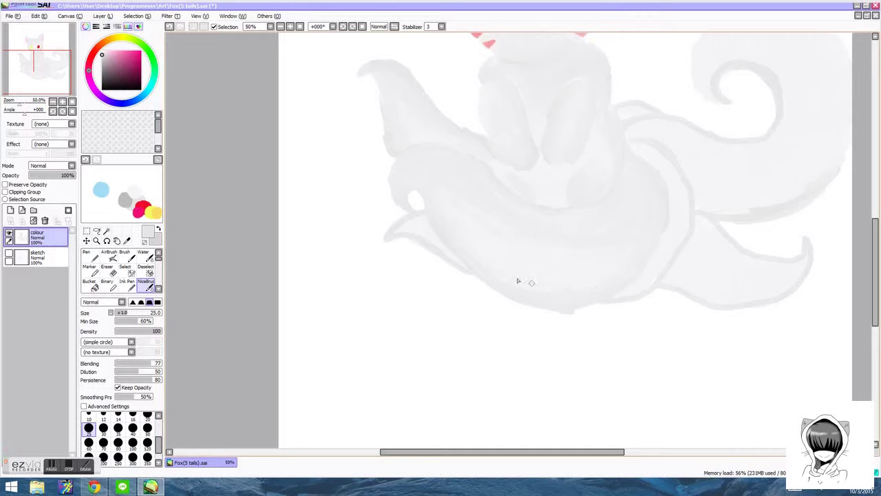
{"action": "scroll", "coordinate": [482, 246], "scroll_direction": "up", "scroll_amount": 3}
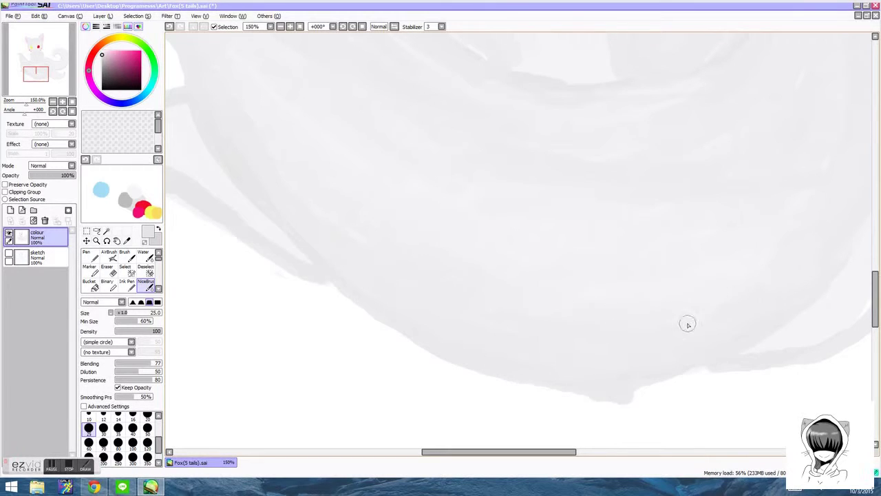
{"action": "scroll", "coordinate": [764, 251], "scroll_direction": "down", "scroll_amount": 2}
{"action": "scroll", "coordinate": [492, 108], "scroll_direction": "down", "scroll_amount": 2}
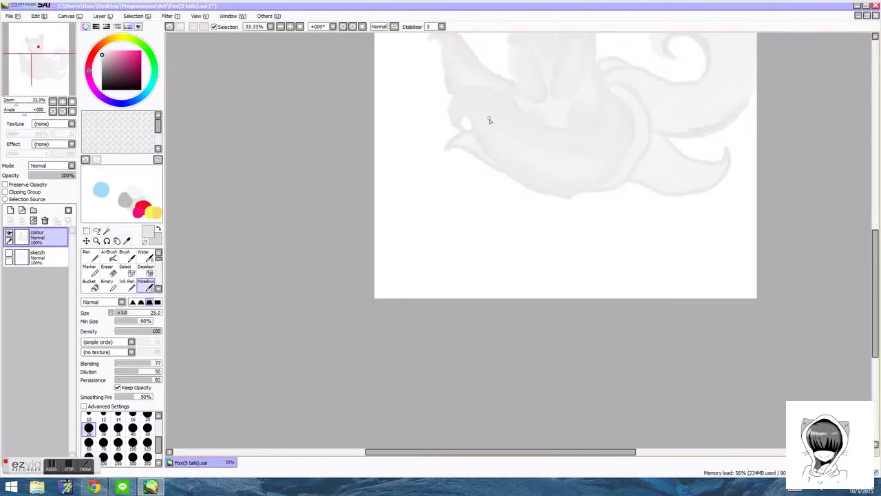
{"action": "scroll", "coordinate": [502, 132], "scroll_direction": "up", "scroll_amount": 3}
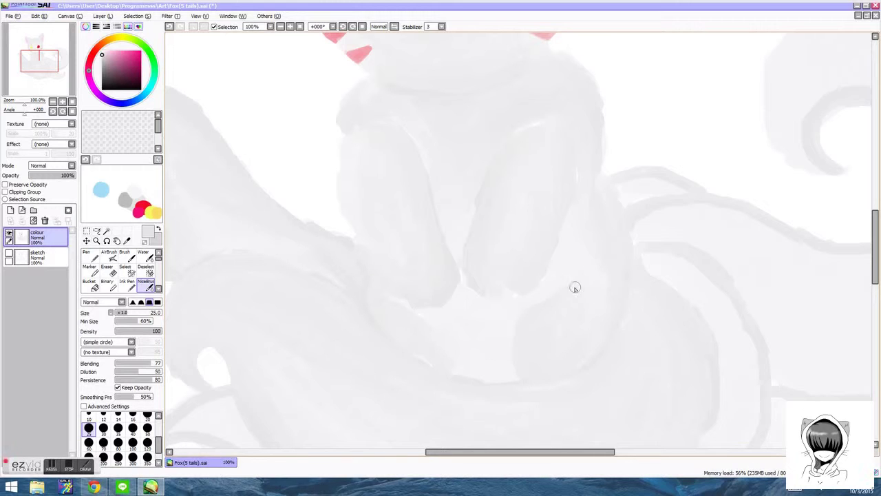
{"action": "scroll", "coordinate": [586, 227], "scroll_direction": "down", "scroll_amount": 2}
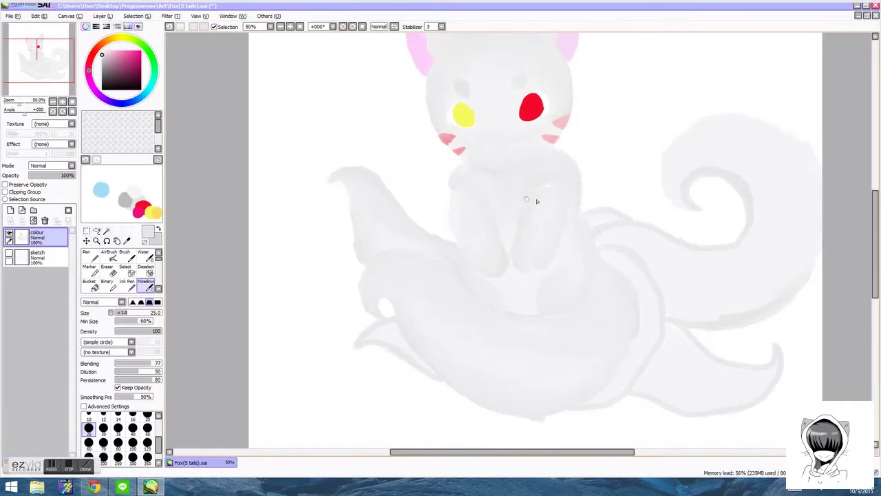
Shade the tail that curves around behind the large front tail with light grey from the swatches
{"action": "key", "text": "Down"}
{"action": "key", "text": "Down"}
{"action": "key", "text": "Down"}
{"action": "key", "text": "Down"}
{"action": "key", "text": "Right"}
{"action": "key", "text": "Right"}
{"action": "key", "text": "Right"}
{"action": "key", "text": "Right"}
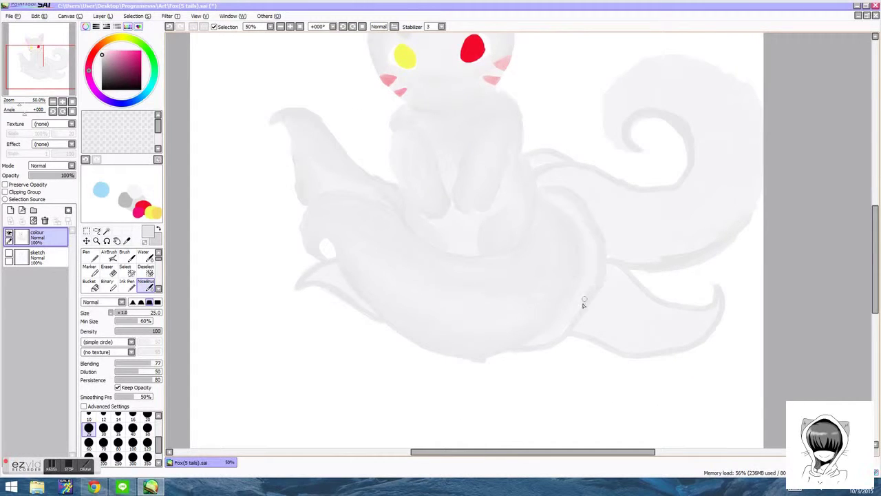
{"action": "right_click", "coordinate": [126, 202]}
{"action": "right_click", "coordinate": [136, 198]}
{"action": "scroll", "coordinate": [587, 250], "scroll_direction": "up", "scroll_amount": 3}
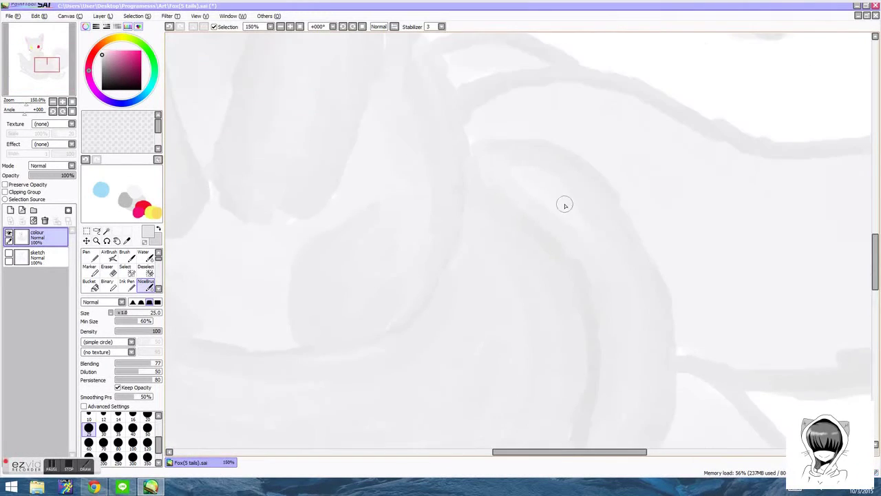
Shade the pointed lower-right tail, blending its outline into the light grey fill
{"action": "scroll", "coordinate": [567, 222], "scroll_direction": "down", "scroll_amount": 3}
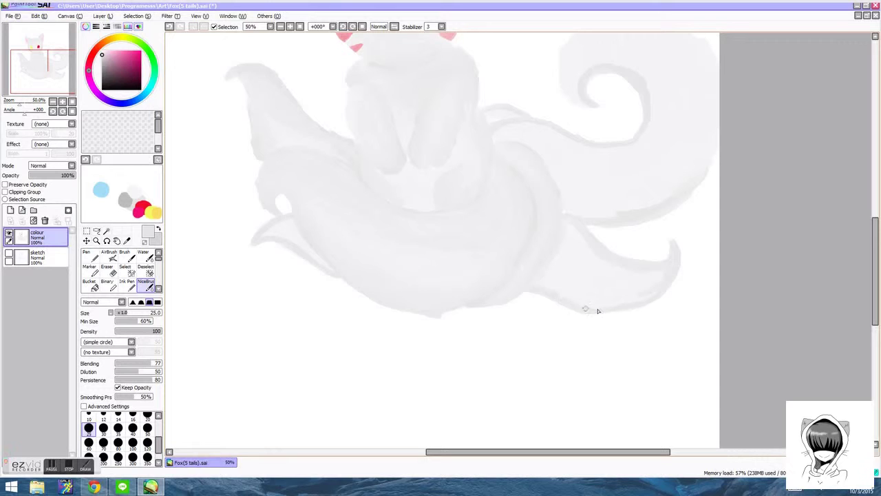
{"action": "scroll", "coordinate": [640, 295], "scroll_direction": "up", "scroll_amount": 3}
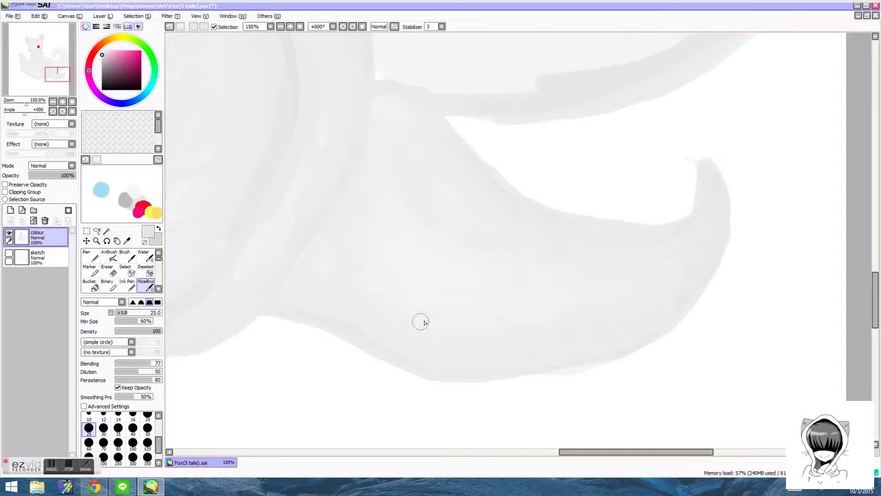
{"action": "scroll", "coordinate": [421, 267], "scroll_direction": "down", "scroll_amount": 2}
Reduce the brush size to 20 and shade the small lower-left tail tip in light grey
{"action": "left_click_drag", "start_coordinate": [421, 267], "coordinate": [778, 241]}
{"action": "scroll", "coordinate": [440, 195], "scroll_direction": "up", "scroll_amount": 3}
{"action": "left_click_drag", "start_coordinate": [440, 195], "coordinate": [417, 235]}
{"action": "key", "text": "bracketleft"}
{"action": "mouse_move", "coordinate": [493, 160]}
{"action": "left_mouse_down"}
{"action": "mouse_move", "coordinate": [345, 249]}
{"action": "mouse_move", "coordinate": [548, 302]}
{"action": "mouse_move", "coordinate": [596, 328]}
{"action": "left_mouse_up"}
{"action": "right_click", "coordinate": [124, 202]}
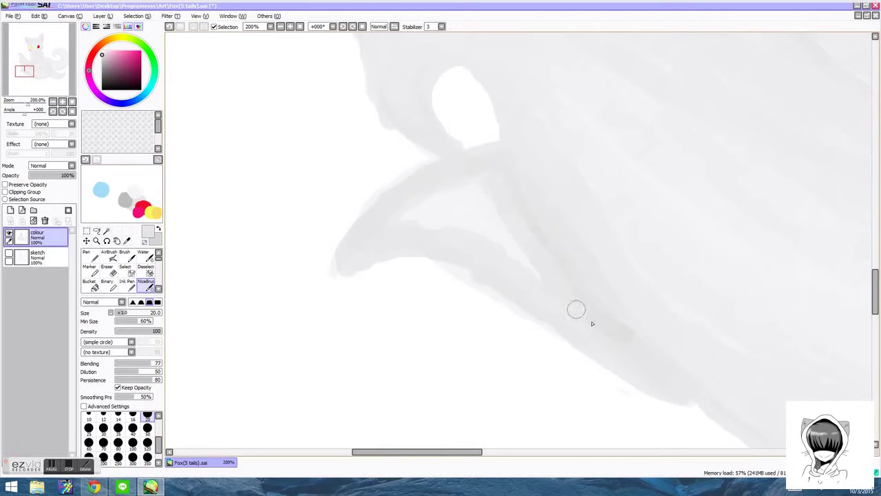
{"action": "mouse_move", "coordinate": [429, 191]}
{"action": "left_mouse_down"}
{"action": "mouse_move", "coordinate": [434, 217]}
{"action": "mouse_move", "coordinate": [407, 226]}
{"action": "mouse_move", "coordinate": [455, 215]}
{"action": "mouse_move", "coordinate": [406, 237]}
{"action": "mouse_move", "coordinate": [436, 235]}
{"action": "mouse_move", "coordinate": [431, 202]}
{"action": "mouse_move", "coordinate": [455, 206]}
{"action": "mouse_move", "coordinate": [439, 197]}
{"action": "mouse_move", "coordinate": [521, 228]}
{"action": "mouse_move", "coordinate": [428, 234]}
{"action": "mouse_move", "coordinate": [534, 266]}
{"action": "mouse_move", "coordinate": [469, 208]}
{"action": "mouse_move", "coordinate": [368, 240]}
{"action": "mouse_move", "coordinate": [449, 185]}
{"action": "mouse_move", "coordinate": [431, 217]}
{"action": "mouse_move", "coordinate": [476, 203]}
{"action": "mouse_move", "coordinate": [414, 203]}
{"action": "mouse_move", "coordinate": [413, 232]}
{"action": "left_mouse_up"}
{"action": "scroll", "coordinate": [523, 271], "scroll_direction": "down", "scroll_amount": 2}
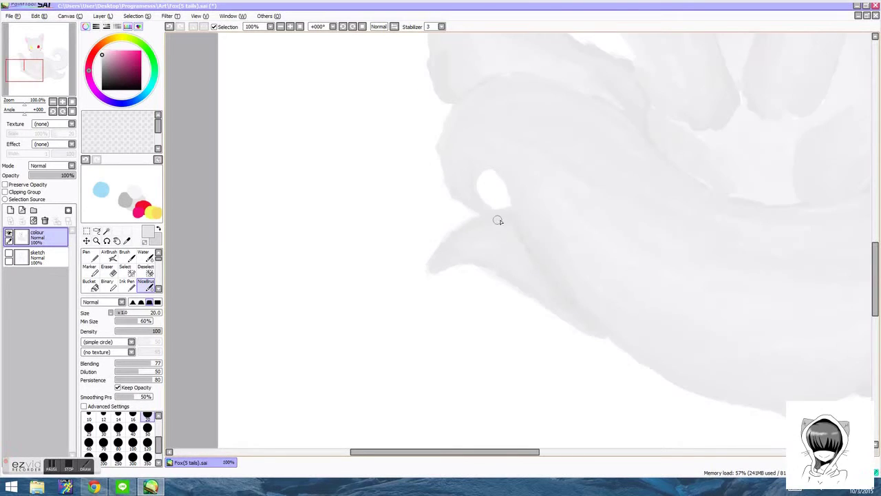
Clean up the lower edge of the large front tail with the Eraser at size 50
{"action": "left_click_drag", "start_coordinate": [801, 397], "coordinate": [352, 417]}
{"action": "key", "text": "e"}
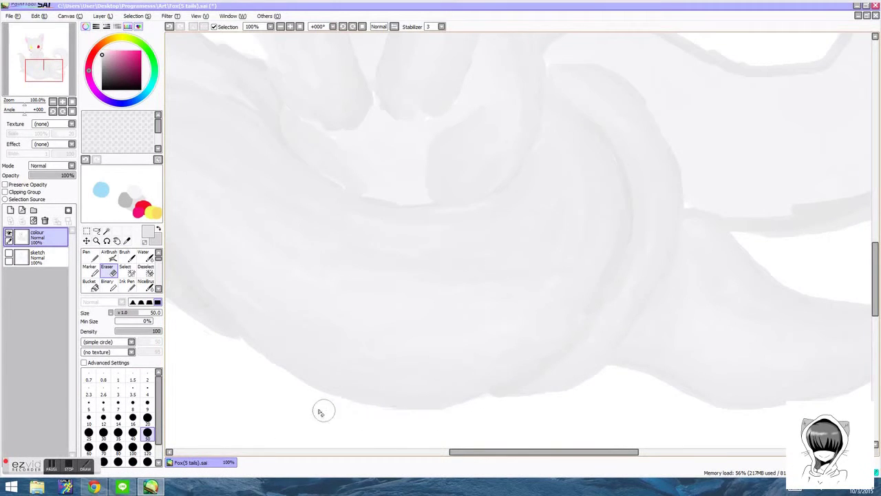
{"action": "scroll", "coordinate": [346, 418], "scroll_direction": "down", "scroll_amount": 3}
Shade below the front paws and along the hind leg in grey with the NiceBrush, blending the outline with light grey from the swatches
{"action": "left_click", "coordinate": [146, 285]}
{"action": "scroll", "coordinate": [377, 326], "scroll_direction": "up", "scroll_amount": 3}
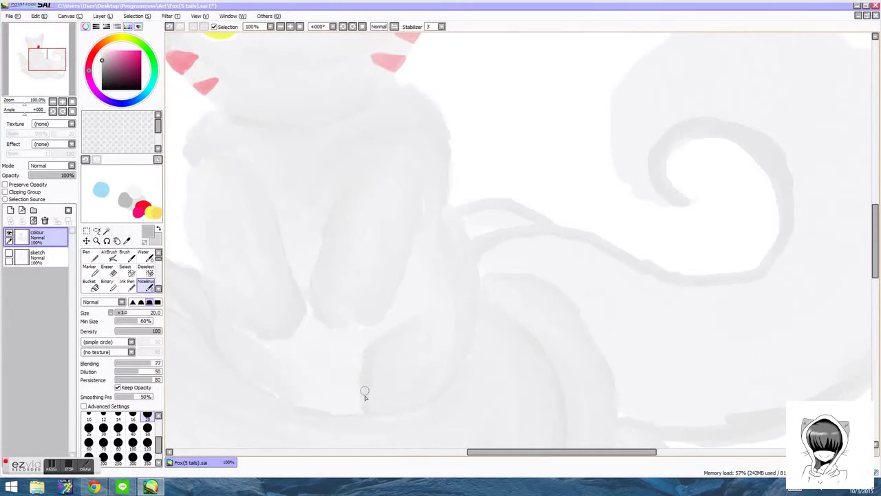
{"action": "left_click_drag", "start_coordinate": [308, 411], "coordinate": [358, 409]}
{"action": "right_click", "coordinate": [133, 200]}
{"action": "left_click_drag", "start_coordinate": [277, 358], "coordinate": [346, 405]}
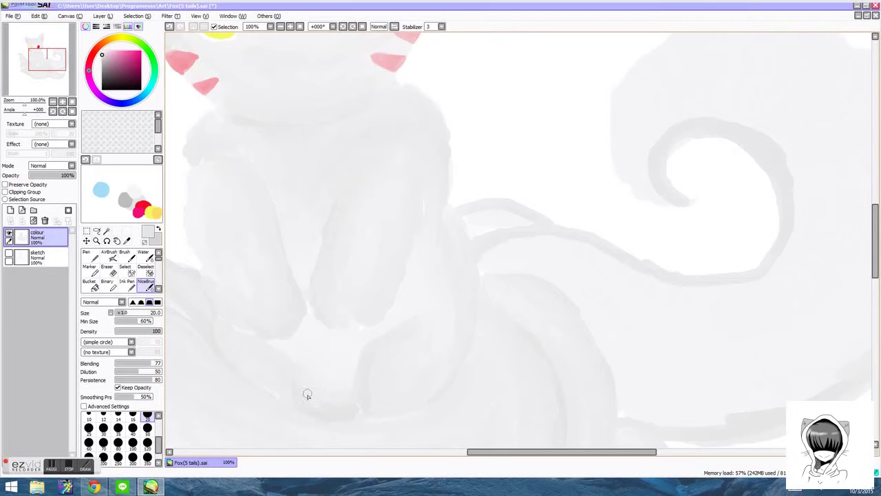
{"action": "scroll", "coordinate": [346, 413], "scroll_direction": "down", "scroll_amount": 1}
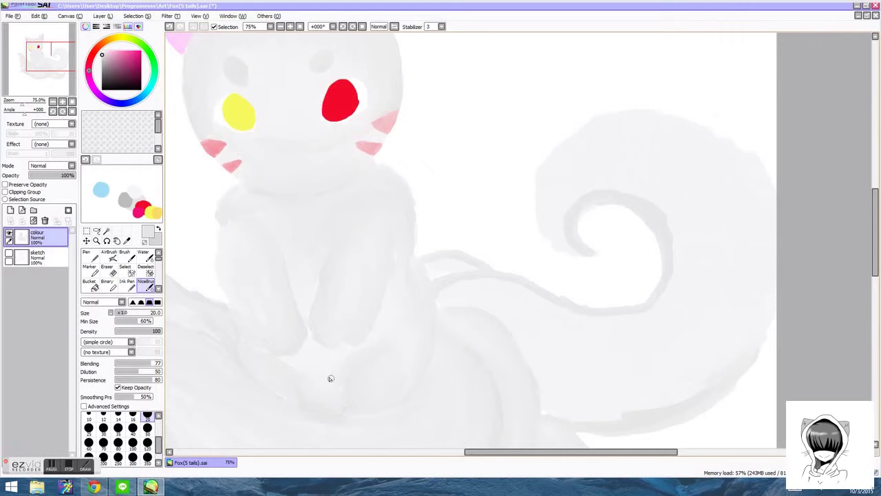
{"action": "scroll", "coordinate": [331, 375], "scroll_direction": "up", "scroll_amount": 3}
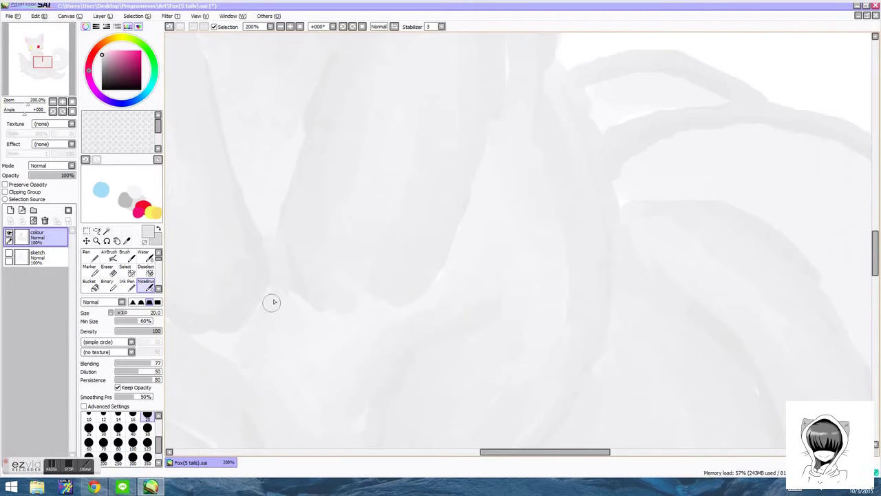
{"action": "scroll", "coordinate": [258, 326], "scroll_direction": "down", "scroll_amount": 4}
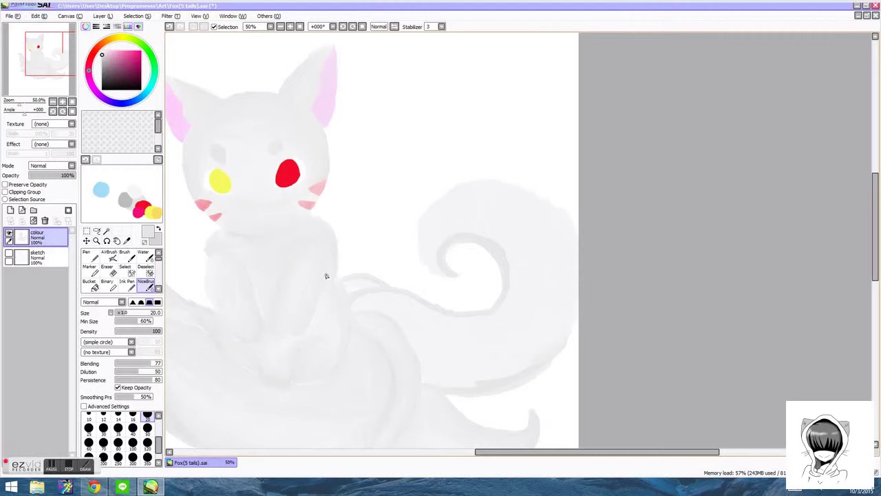
Set the brush size to 10 and shade around both eyes with grey from the swatches, undoing the stray stroke
{"action": "scroll", "coordinate": [290, 333], "scroll_direction": "up", "scroll_amount": 4}
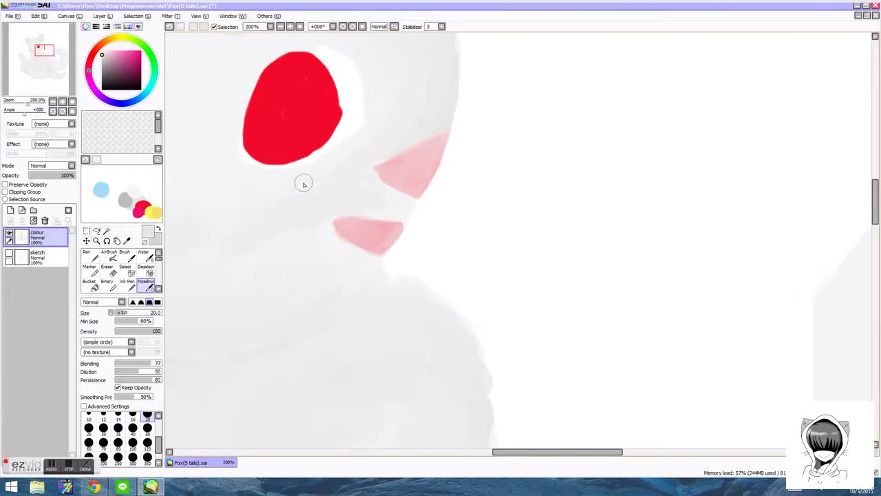
{"action": "scroll", "coordinate": [394, 132], "scroll_direction": "down", "scroll_amount": 2}
{"action": "mouse_move", "coordinate": [396, 106]}
{"action": "left_mouse_down"}
{"action": "mouse_move", "coordinate": [396, 178]}
{"action": "mouse_move", "coordinate": [530, 177]}
{"action": "left_mouse_up"}
{"action": "right_click", "coordinate": [125, 200]}
{"action": "scroll", "coordinate": [124, 431], "scroll_direction": "up", "scroll_amount": 1}
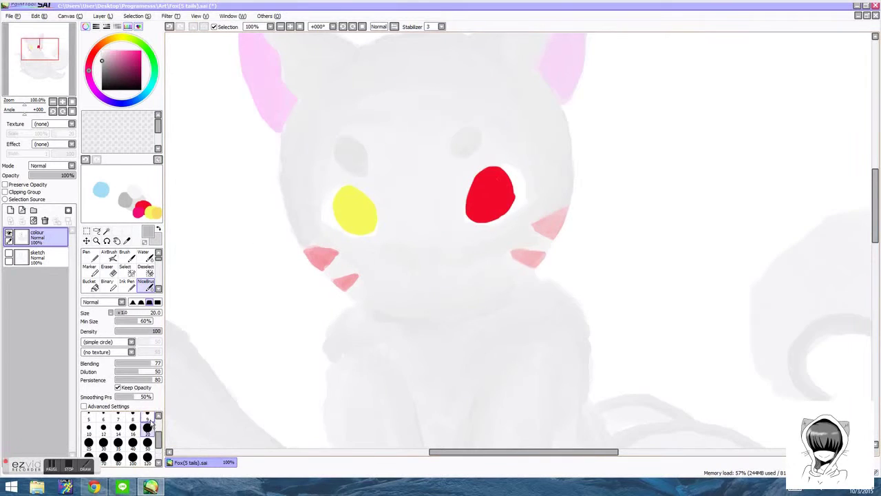
{"action": "left_click", "coordinate": [89, 430]}
{"action": "scroll", "coordinate": [335, 162], "scroll_direction": "up", "scroll_amount": 1}
{"action": "scroll", "coordinate": [335, 213], "scroll_direction": "up", "scroll_amount": 2}
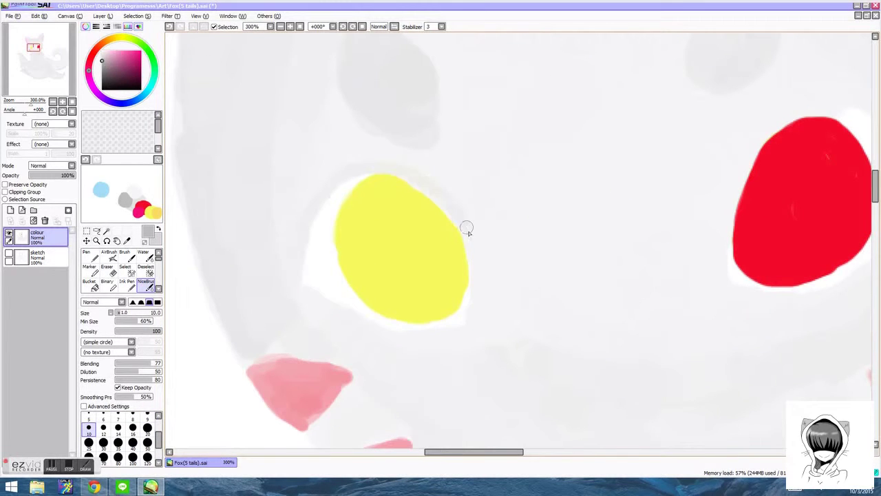
{"action": "scroll", "coordinate": [484, 313], "scroll_direction": "down", "scroll_amount": 3}
{"action": "scroll", "coordinate": [661, 265], "scroll_direction": "up", "scroll_amount": 3}
{"action": "mouse_move", "coordinate": [427, 201]}
{"action": "left_mouse_down"}
{"action": "mouse_move", "coordinate": [404, 212]}
{"action": "mouse_move", "coordinate": [362, 288]}
{"action": "left_mouse_up"}
{"action": "key", "text": "ctrl+z"}
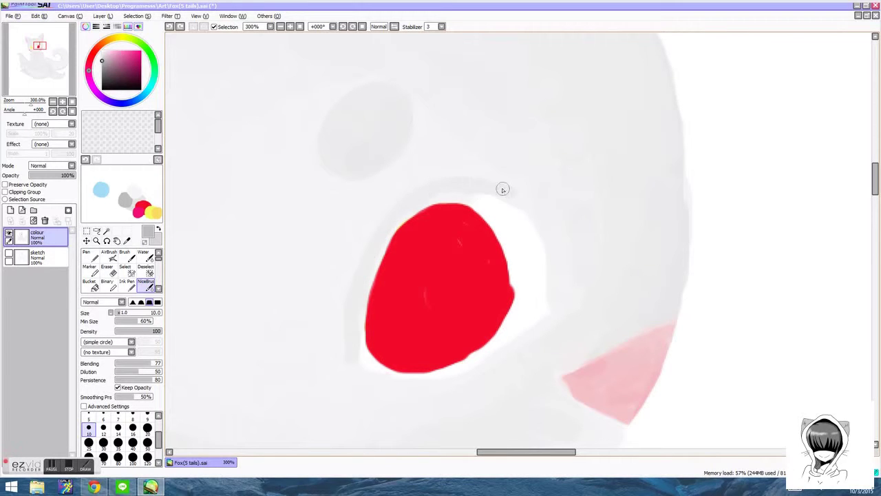
Blend the shading around the eyes and ears with light grey sampled from the painting, raising the brush size to 20
{"action": "scroll", "coordinate": [241, 354], "scroll_direction": "down", "scroll_amount": 3}
{"action": "right_click", "coordinate": [220, 267]}
{"action": "scroll", "coordinate": [222, 294], "scroll_direction": "up", "scroll_amount": 2}
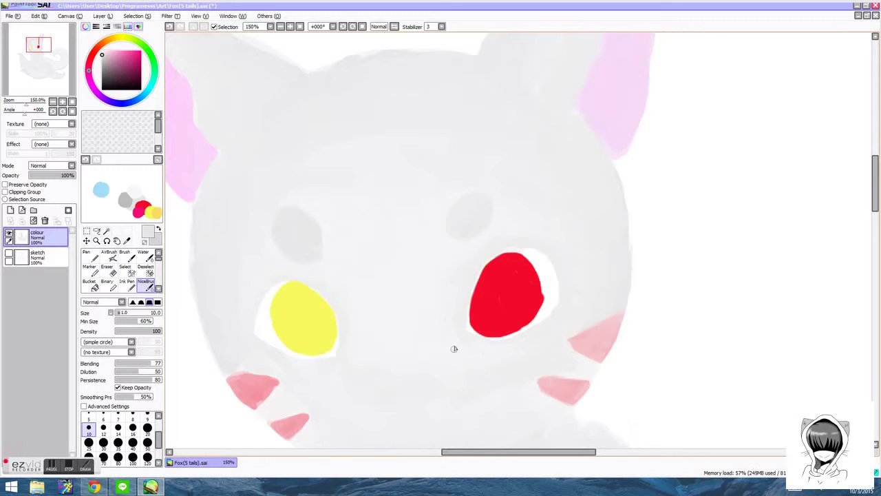
{"action": "key", "text": "bracketright"}
{"action": "key", "text": "bracketright"}
{"action": "key", "text": "bracketright"}
{"action": "key", "text": "bracketright"}
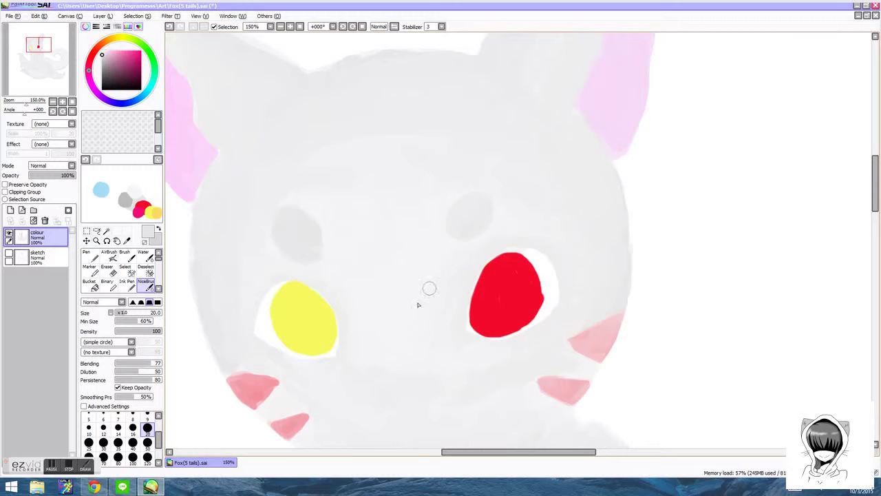
{"action": "scroll", "coordinate": [507, 103], "scroll_direction": "down", "scroll_amount": 2}
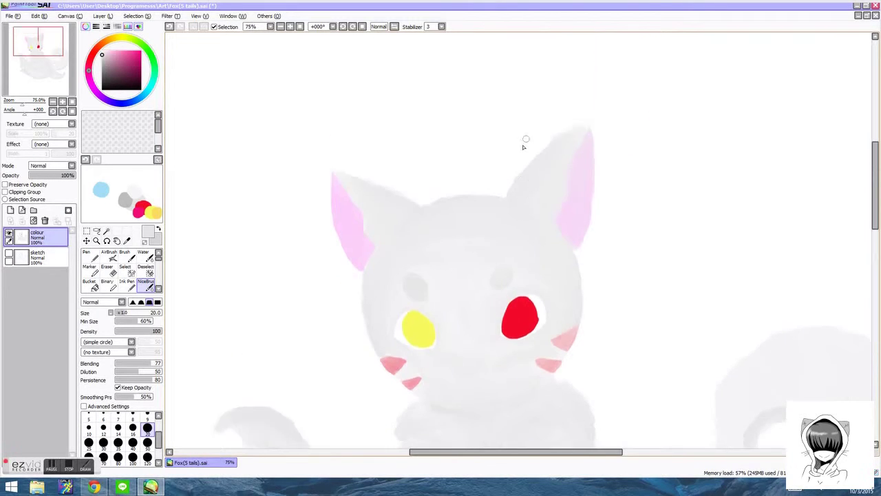
{"action": "scroll", "coordinate": [530, 172], "scroll_direction": "up", "scroll_amount": 1}
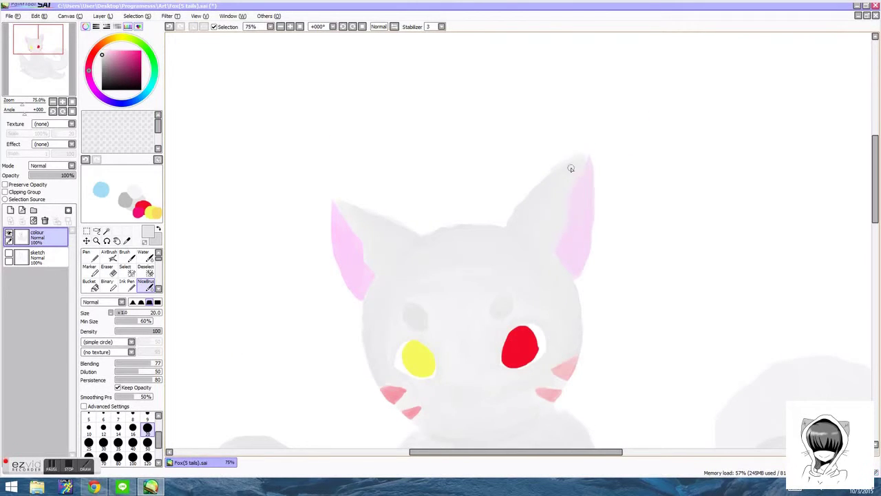
Set the brush size to 35 and shade the large curled tail in light grey, blending its outline into the fill
{"action": "scroll", "coordinate": [571, 169], "scroll_direction": "down", "scroll_amount": 5}
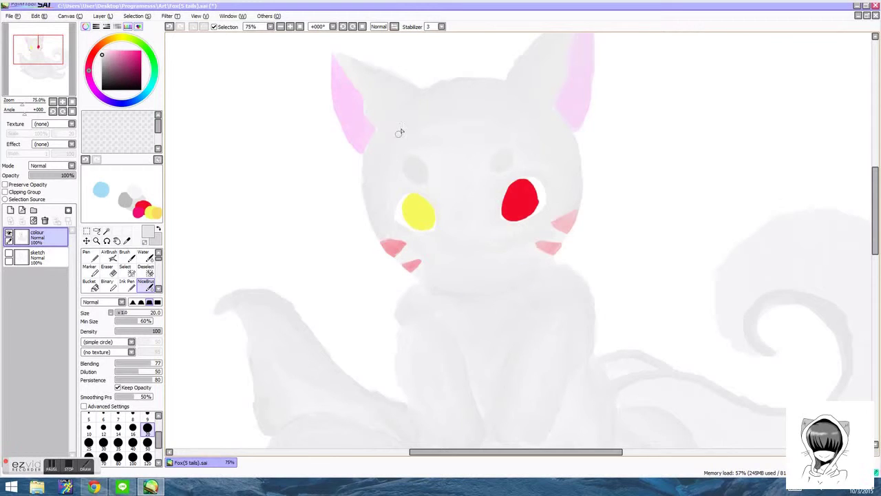
{"action": "scroll", "coordinate": [430, 197], "scroll_direction": "down", "scroll_amount": 4}
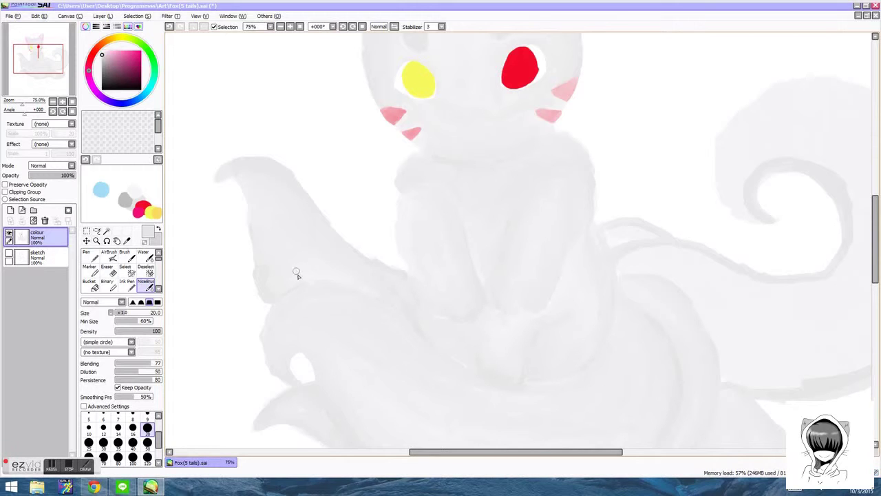
{"action": "scroll", "coordinate": [297, 274], "scroll_direction": "down", "scroll_amount": 4}
{"action": "scroll", "coordinate": [392, 309], "scroll_direction": "right", "scroll_amount": 5}
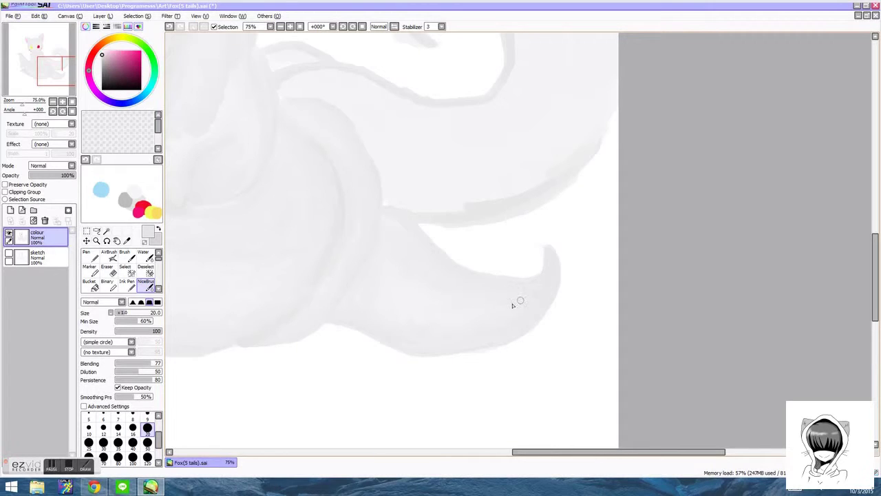
{"action": "scroll", "coordinate": [452, 230], "scroll_direction": "up", "scroll_amount": 4}
{"action": "left_click", "coordinate": [117, 442]}
{"action": "mouse_move", "coordinate": [414, 211]}
{"action": "left_mouse_down"}
{"action": "mouse_move", "coordinate": [500, 206]}
{"action": "mouse_move", "coordinate": [515, 276]}
{"action": "mouse_move", "coordinate": [484, 328]}
{"action": "left_mouse_up"}
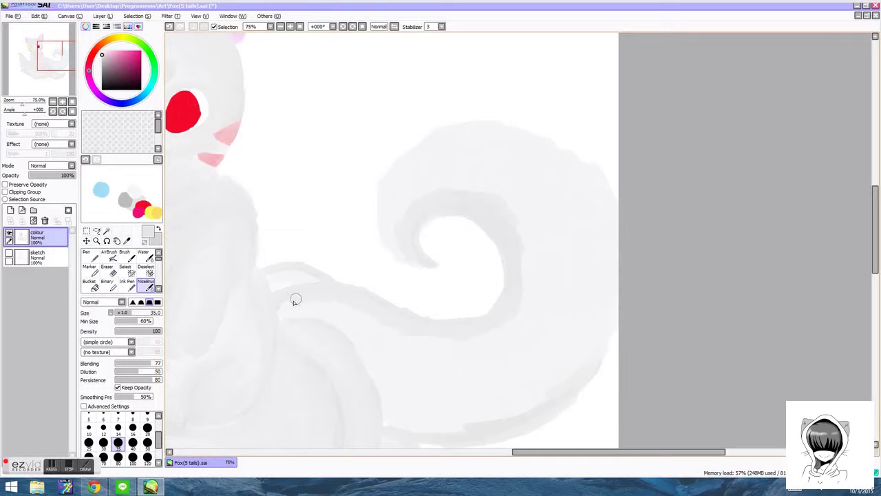
{"action": "left_click_drag", "start_coordinate": [507, 222], "coordinate": [522, 311]}
{"action": "mouse_move", "coordinate": [419, 260]}
{"action": "left_mouse_down"}
{"action": "mouse_move", "coordinate": [402, 214]}
{"action": "mouse_move", "coordinate": [475, 194]}
{"action": "mouse_move", "coordinate": [533, 252]}
{"action": "mouse_move", "coordinate": [498, 326]}
{"action": "mouse_move", "coordinate": [390, 332]}
{"action": "left_mouse_up"}
{"action": "scroll", "coordinate": [581, 360], "scroll_direction": "down", "scroll_amount": 3}
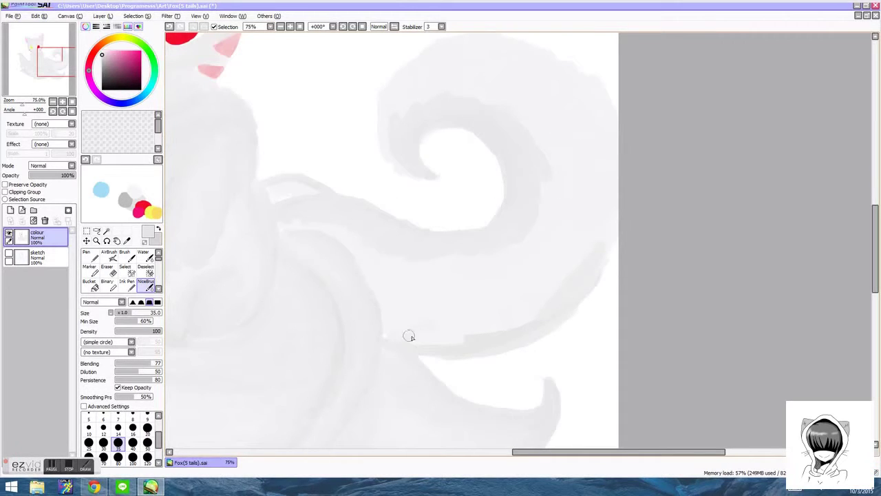
{"action": "left_click_drag", "start_coordinate": [525, 324], "coordinate": [612, 193]}
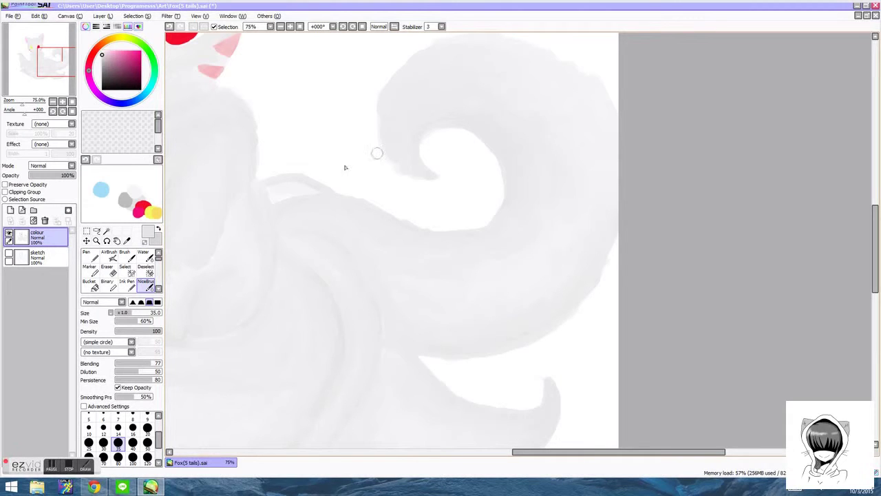
Reduce the brush size to 20 and fill the small tail section between the body and the curled tail with light grey
{"action": "scroll", "coordinate": [295, 177], "scroll_direction": "up", "scroll_amount": 3}
{"action": "key", "text": "bracketleft"}
{"action": "key", "text": "bracketleft"}
{"action": "key", "text": "bracketleft"}
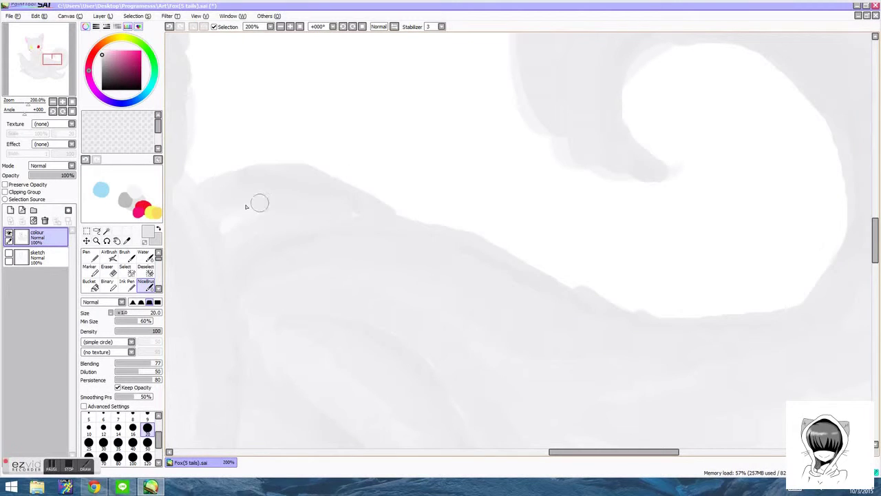
Set the brush size to 9 and soften the outlines where the upper-left tails overlap
{"action": "scroll", "coordinate": [228, 220], "scroll_direction": "down", "scroll_amount": 5}
{"action": "key", "text": "bracketright"}
{"action": "key", "text": "bracketright"}
{"action": "key", "text": "bracketright"}
{"action": "key", "text": "bracketright"}
{"action": "key", "text": "bracketright"}
{"action": "scroll", "coordinate": [239, 256], "scroll_direction": "up", "scroll_amount": 6}
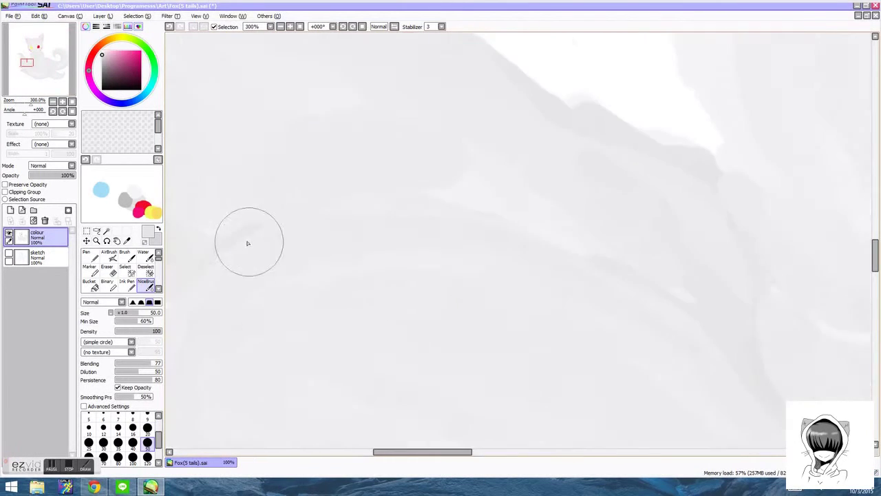
{"action": "key", "text": "bracketleft"}
{"action": "key", "text": "bracketleft"}
{"action": "key", "text": "bracketleft"}
{"action": "key", "text": "bracketleft"}
{"action": "key", "text": "bracketleft"}
{"action": "key", "text": "bracketleft"}
{"action": "key", "text": "bracketleft"}
{"action": "key", "text": "bracketleft"}
{"action": "key", "text": "bracketleft"}
{"action": "key", "text": "bracketleft"}
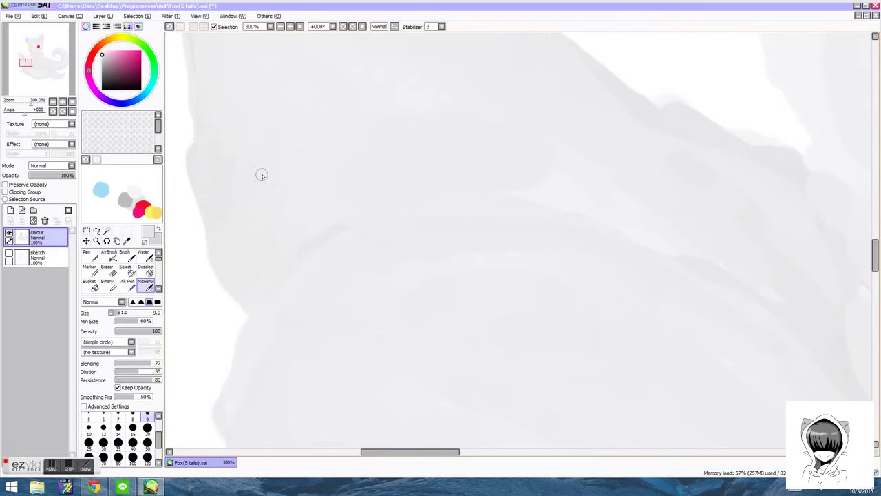
{"action": "scroll", "coordinate": [279, 187], "scroll_direction": "down", "scroll_amount": 3}
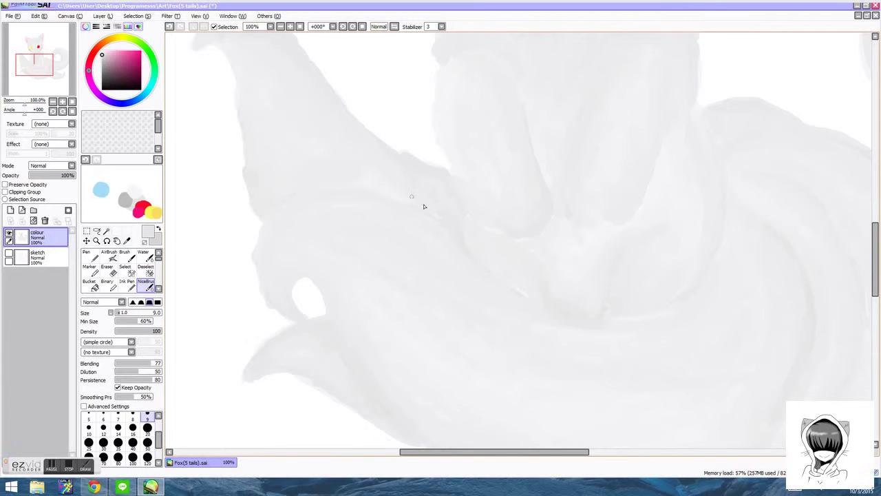
Touch up the pale gaps around the front paws in light grey, raising the brush size to 20
{"action": "scroll", "coordinate": [474, 251], "scroll_direction": "up", "scroll_amount": 2}
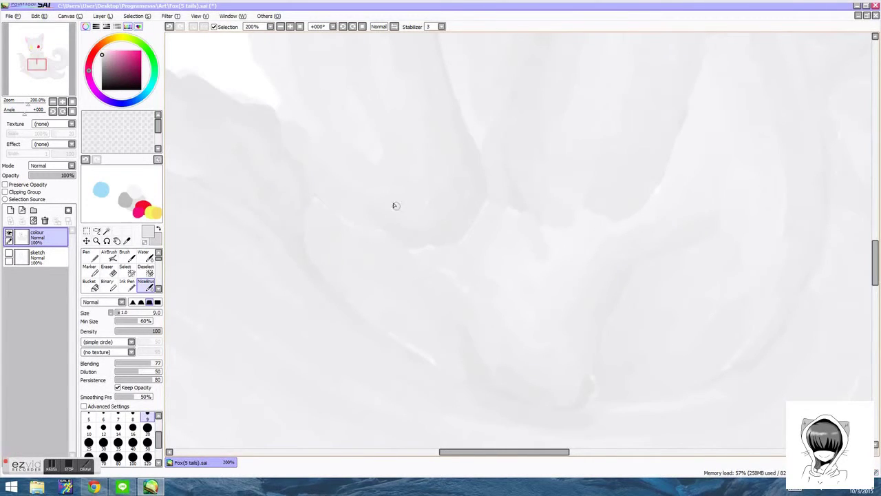
{"action": "scroll", "coordinate": [358, 259], "scroll_direction": "up", "scroll_amount": 3}
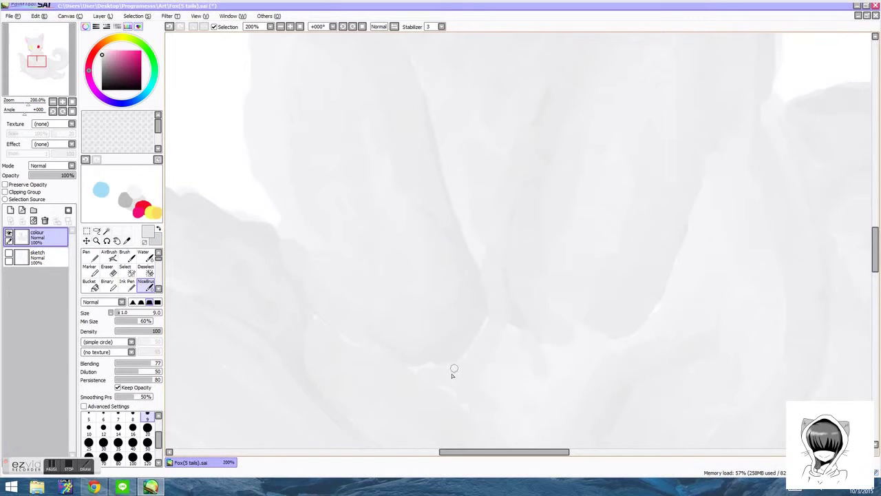
{"action": "scroll", "coordinate": [658, 310], "scroll_direction": "down", "scroll_amount": 3}
{"action": "left_click", "coordinate": [148, 429]}
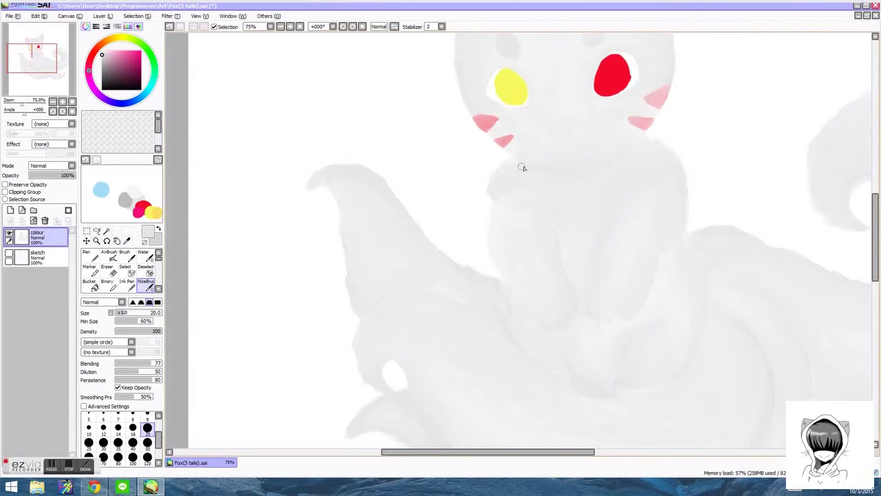
{"action": "scroll", "coordinate": [580, 178], "scroll_direction": "down", "scroll_amount": 2}
{"action": "left_click_drag", "start_coordinate": [696, 235], "coordinate": [535, 232]}
{"action": "scroll", "coordinate": [535, 232], "scroll_direction": "up", "scroll_amount": 2}
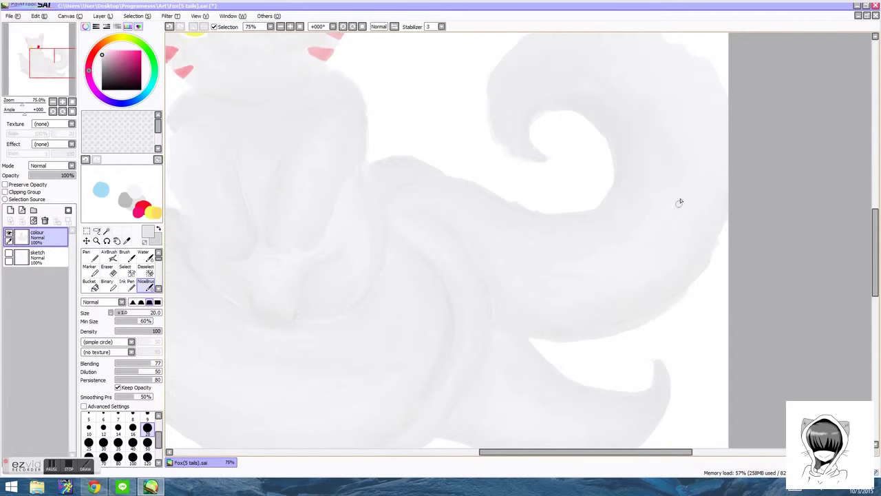
{"action": "scroll", "coordinate": [534, 279], "scroll_direction": "down", "scroll_amount": 2}
{"action": "scroll", "coordinate": [401, 247], "scroll_direction": "up", "scroll_amount": 1}
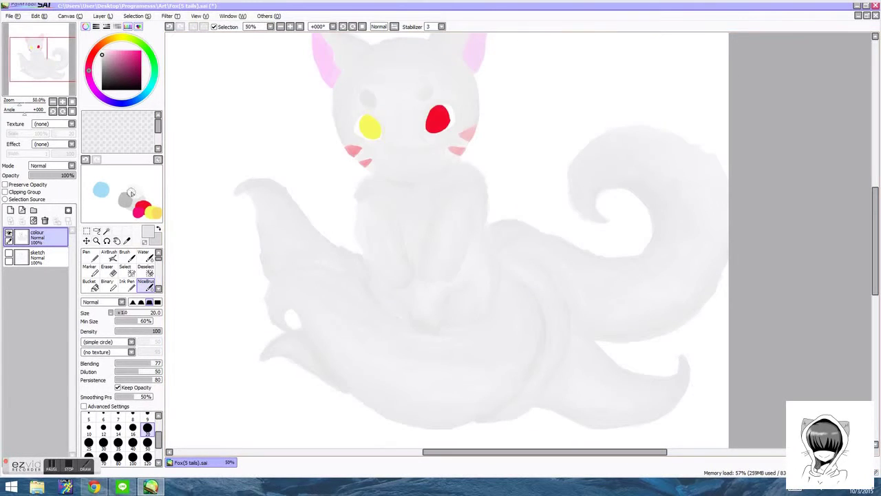
Shade the top of the yellow eye at brush size 14 with dark yellow from the swatches, shifting the hue towards orange
{"action": "right_click", "coordinate": [158, 214]}
{"action": "left_click", "coordinate": [119, 429]}
{"action": "scroll", "coordinate": [380, 130], "scroll_direction": "up", "scroll_amount": 5}
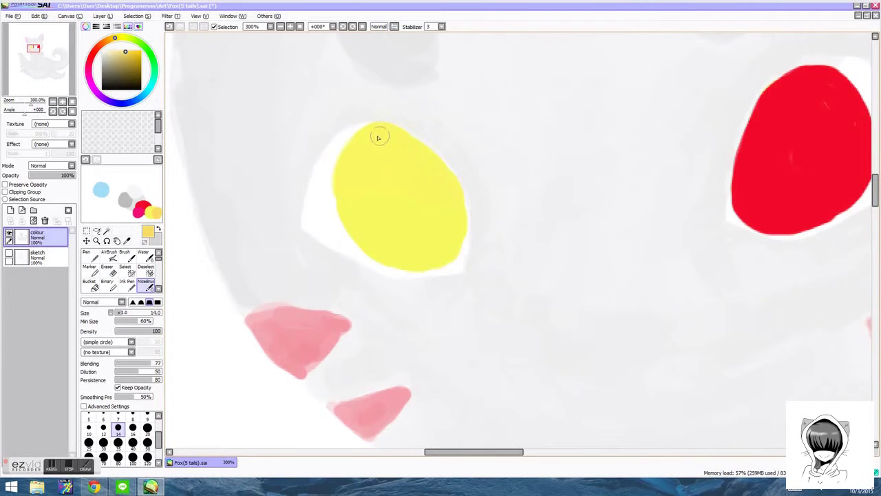
{"action": "left_click_drag", "start_coordinate": [453, 208], "coordinate": [444, 212]}
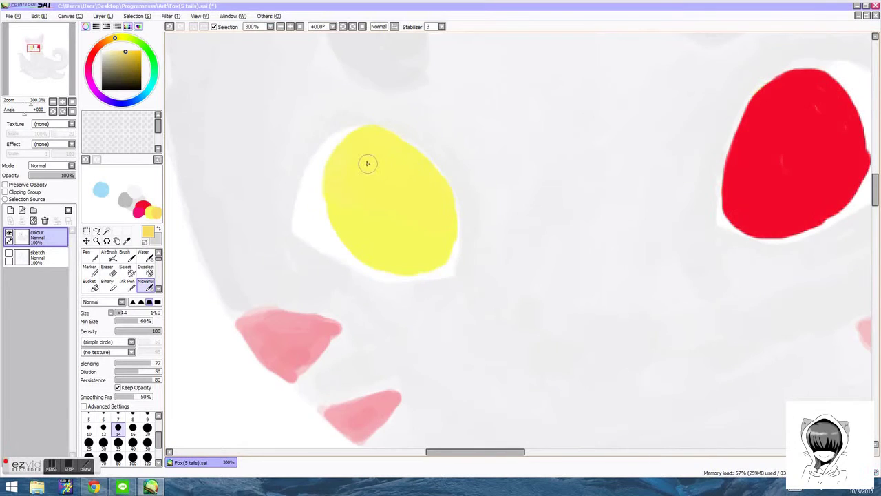
{"action": "left_click_drag", "start_coordinate": [115, 38], "coordinate": [110, 40]}
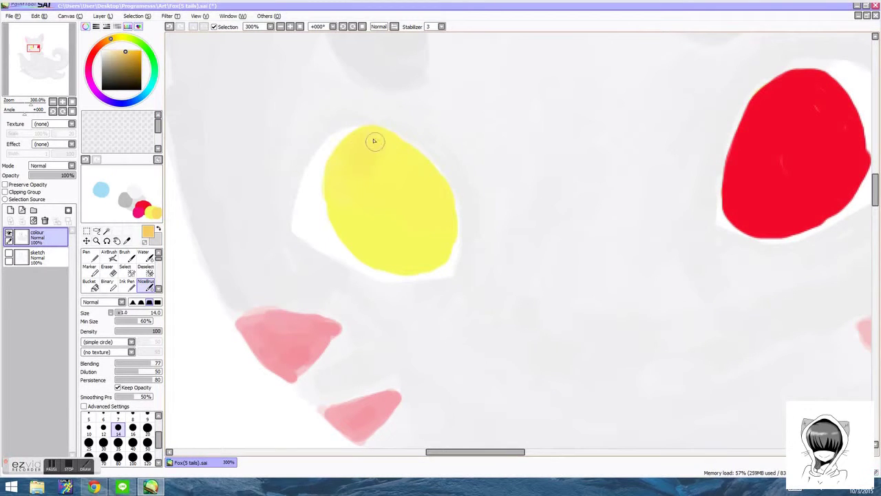
Add an orange swatch with the Pen, and shade the yellow eye with the NiceBrush in dark yellow from the swatches
{"action": "left_click", "coordinate": [89, 257]}
{"action": "left_click_drag", "start_coordinate": [157, 202], "coordinate": [158, 209]}
{"action": "right_click", "coordinate": [155, 214]}
{"action": "left_click", "coordinate": [146, 286]}
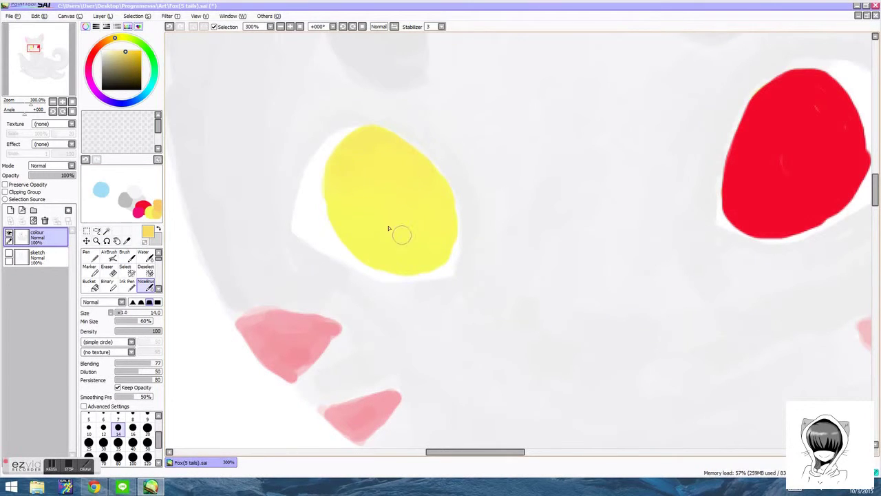
Shade the upper part of the red eye with the magenta from the swatches
{"action": "scroll", "coordinate": [402, 234], "scroll_direction": "down", "scroll_amount": 2}
{"action": "right_click", "coordinate": [138, 212]}
{"action": "left_click_drag", "start_coordinate": [445, 160], "coordinate": [77, 192]}
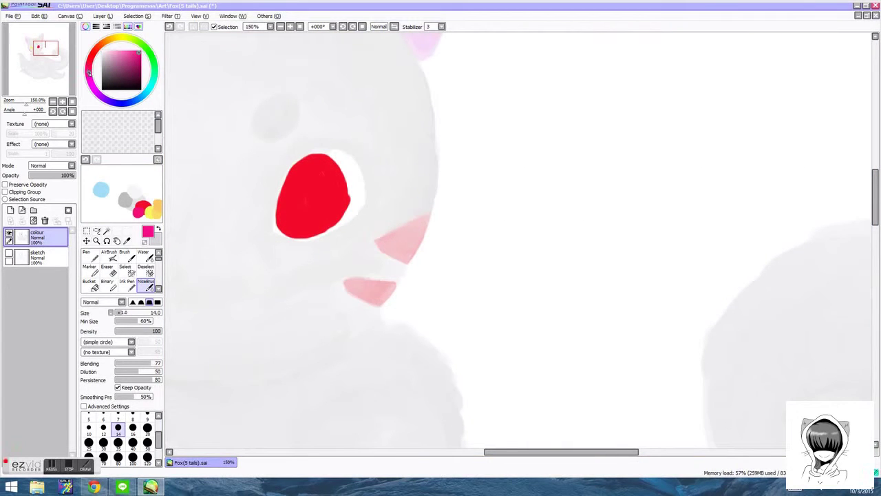
{"action": "scroll", "coordinate": [296, 185], "scroll_direction": "up", "scroll_amount": 3}
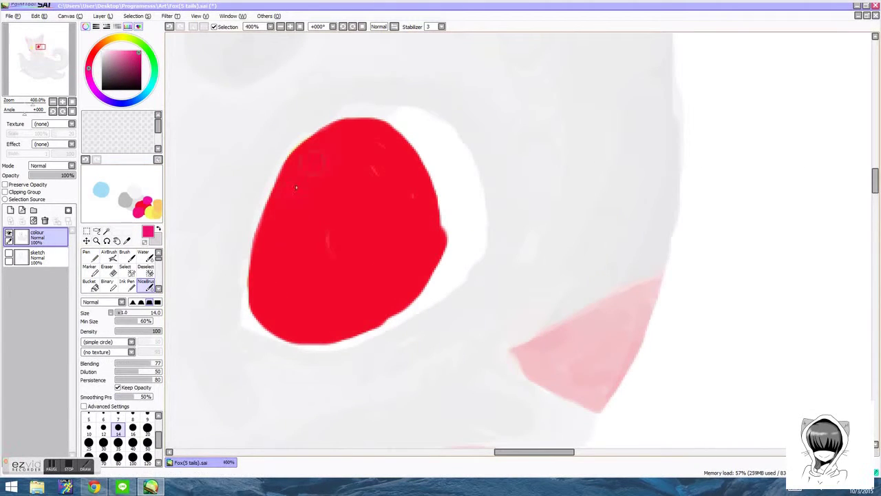
{"action": "left_click", "coordinate": [138, 62]}
Cover the magenta swatches with pink and dark red using the Pen, and shade the red eye dark red with the NiceBrush
{"action": "right_click", "coordinate": [142, 207]}
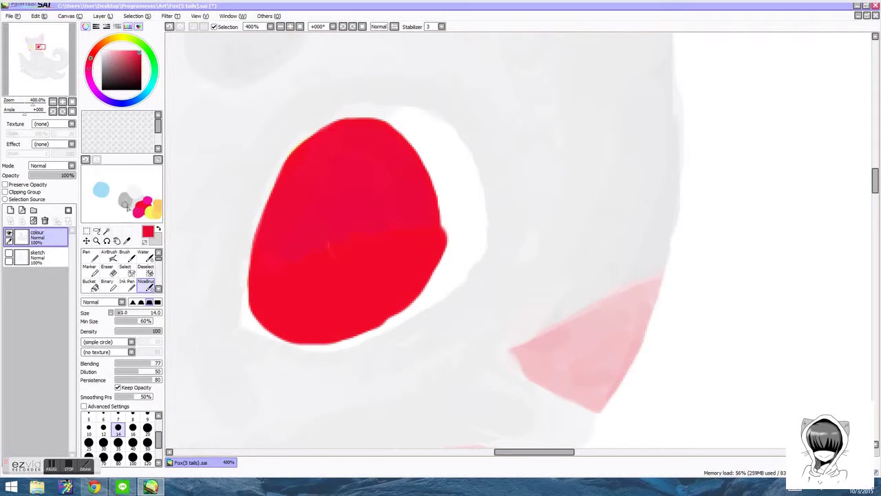
{"action": "key", "text": "n"}
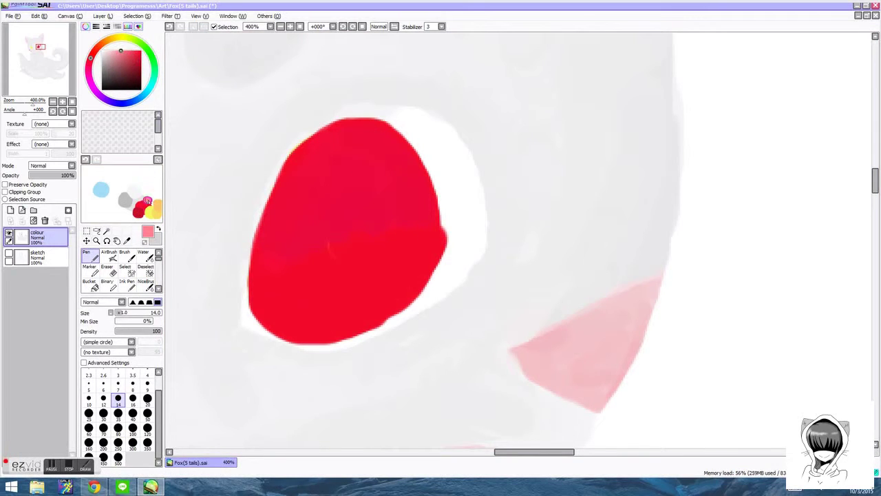
{"action": "left_click", "coordinate": [145, 284]}
{"action": "left_click_drag", "start_coordinate": [289, 182], "coordinate": [283, 213]}
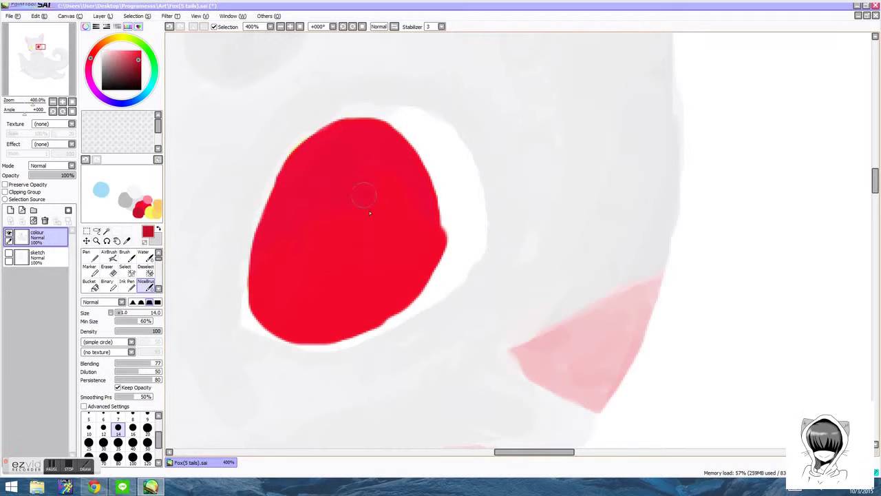
{"action": "left_click_drag", "start_coordinate": [331, 121], "coordinate": [352, 176]}
{"action": "left_click_drag", "start_coordinate": [267, 190], "coordinate": [264, 221]}
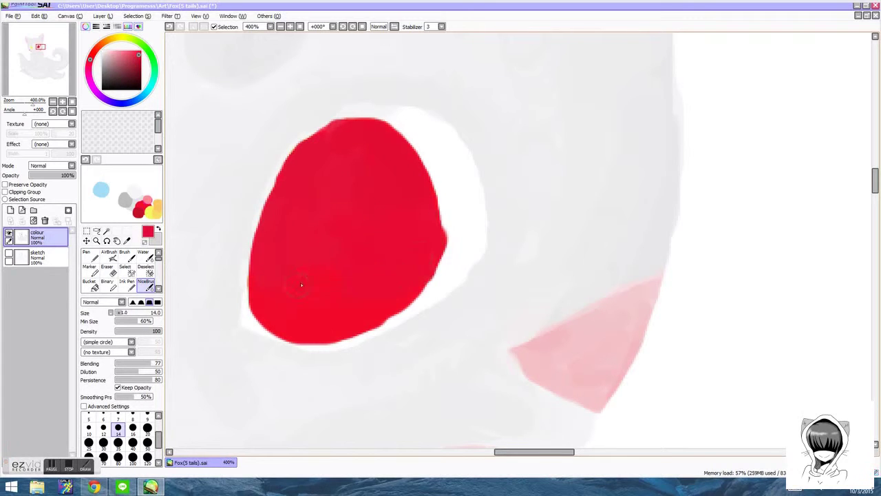
{"action": "scroll", "coordinate": [398, 238], "scroll_direction": "down", "scroll_amount": 5}
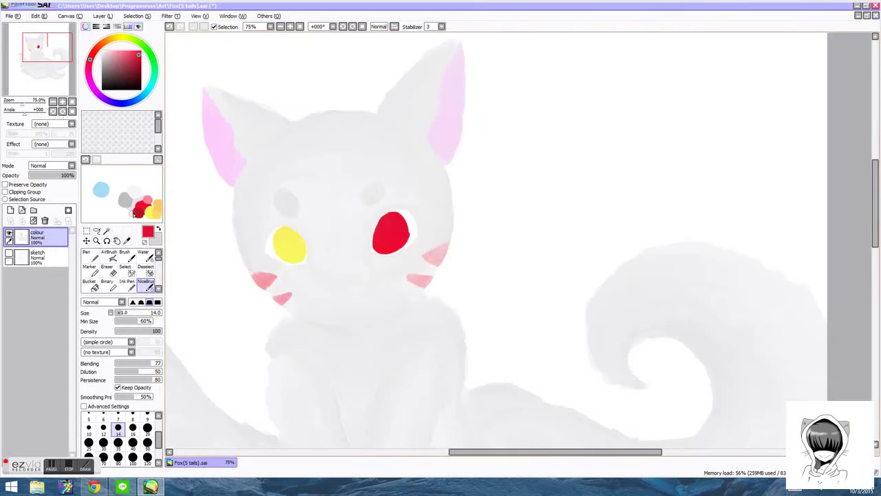
{"action": "key", "text": "super+c"}
{"action": "left_click", "coordinate": [863, 343]}
{"action": "left_click", "coordinate": [850, 389]}
{"action": "left_click", "coordinate": [844, 391]}
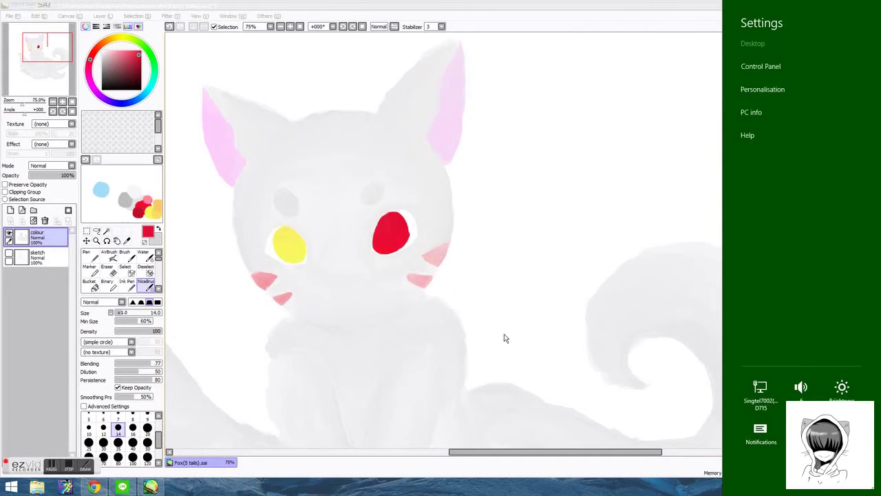
{"action": "left_click", "coordinate": [506, 338]}
Paint a pale pink oval highlight near the top of the red eye with the NiceBrush
{"action": "right_click", "coordinate": [151, 199]}
{"action": "left_click", "coordinate": [113, 49]}
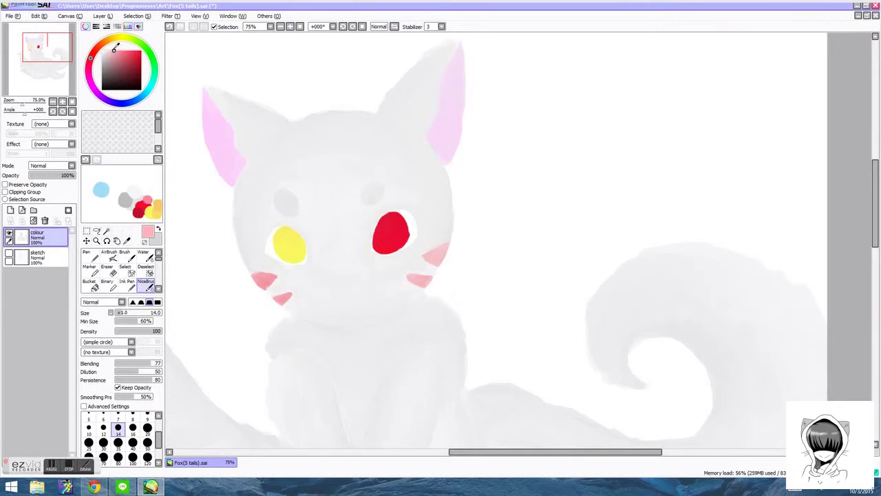
{"action": "scroll", "coordinate": [383, 225], "scroll_direction": "up", "scroll_amount": 5}
{"action": "mouse_move", "coordinate": [381, 231]}
{"action": "left_mouse_down"}
{"action": "mouse_move", "coordinate": [422, 209]}
{"action": "mouse_move", "coordinate": [393, 232]}
{"action": "mouse_move", "coordinate": [384, 213]}
{"action": "mouse_move", "coordinate": [393, 227]}
{"action": "mouse_move", "coordinate": [420, 224]}
{"action": "left_mouse_up"}
{"action": "scroll", "coordinate": [380, 239], "scroll_direction": "down", "scroll_amount": 2}
Paint a pale yellow highlight near the top of the yellow eye
{"action": "left_click_drag", "start_coordinate": [255, 273], "coordinate": [416, 273]}
{"action": "right_click", "coordinate": [269, 307]}
{"action": "left_click", "coordinate": [111, 50]}
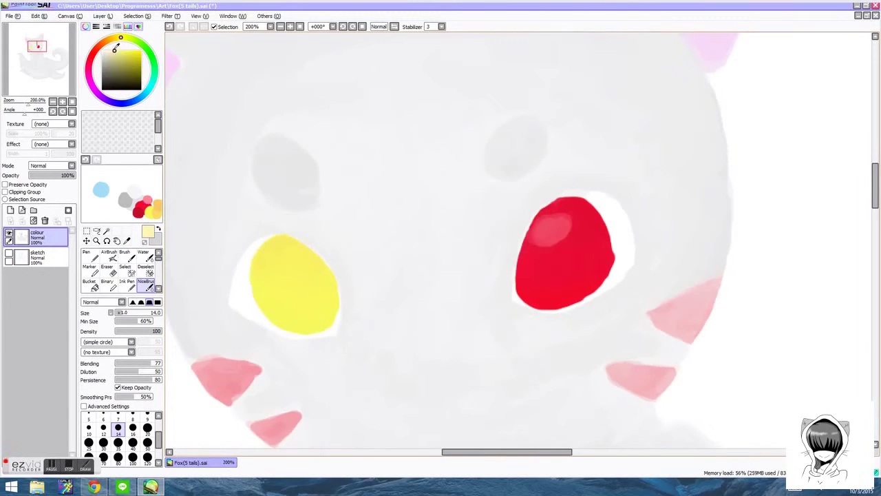
{"action": "scroll", "coordinate": [288, 251], "scroll_direction": "up", "scroll_amount": 2}
{"action": "left_click_drag", "start_coordinate": [268, 259], "coordinate": [290, 247]}
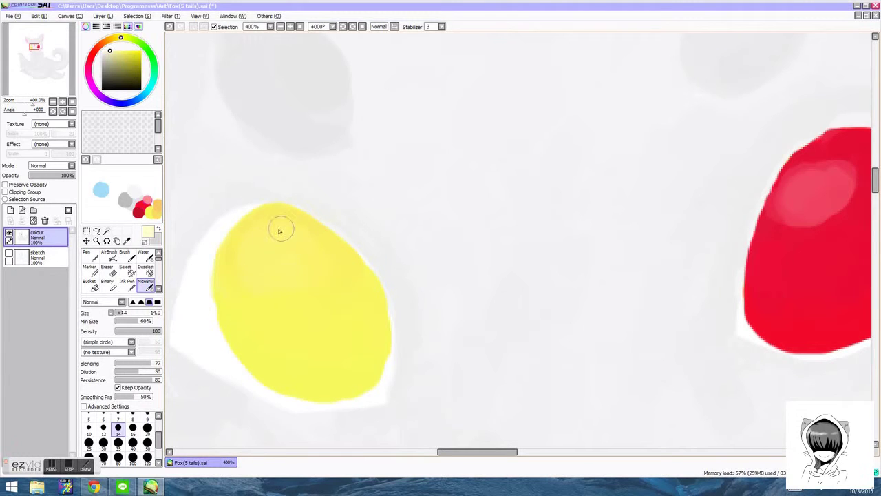
{"action": "scroll", "coordinate": [280, 227], "scroll_direction": "down", "scroll_amount": 5}
Shade the two cheek markings below the yellow eye in a darker red sampled from them, reducing the brush size to 10
{"action": "left_click", "coordinate": [354, 212], "text": "alt"}
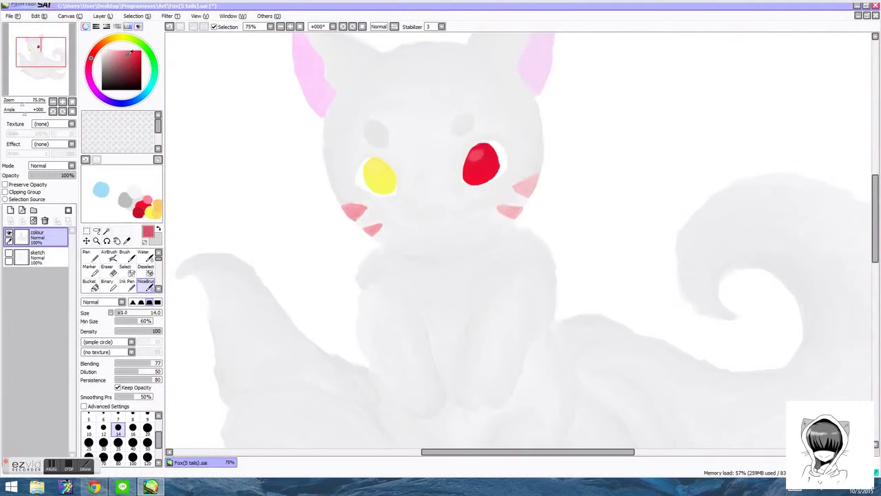
{"action": "scroll", "coordinate": [396, 196], "scroll_direction": "up", "scroll_amount": 4}
{"action": "left_click", "coordinate": [133, 59]}
{"action": "mouse_move", "coordinate": [217, 246]}
{"action": "left_mouse_down"}
{"action": "mouse_move", "coordinate": [235, 277]}
{"action": "mouse_move", "coordinate": [234, 259]}
{"action": "mouse_move", "coordinate": [223, 258]}
{"action": "mouse_move", "coordinate": [238, 282]}
{"action": "left_mouse_up"}
{"action": "mouse_move", "coordinate": [298, 341]}
{"action": "left_mouse_down"}
{"action": "mouse_move", "coordinate": [316, 345]}
{"action": "mouse_move", "coordinate": [322, 333]}
{"action": "left_mouse_up"}
{"action": "left_click", "coordinate": [89, 429]}
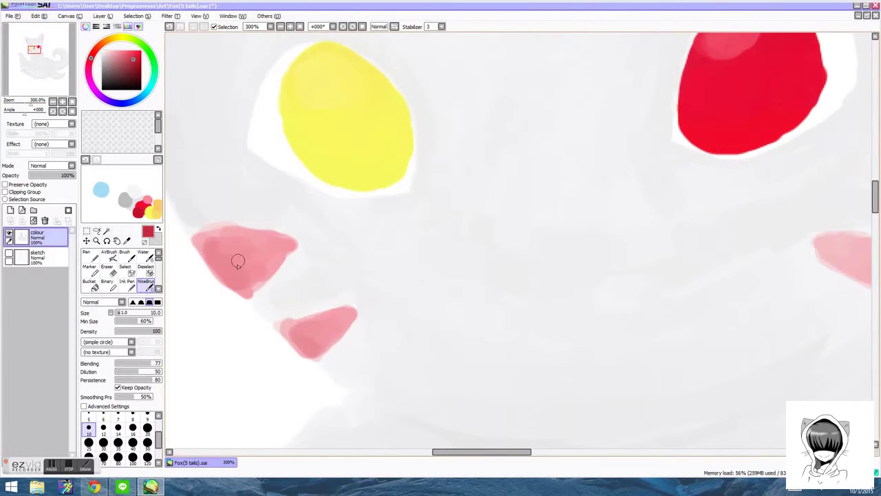
Shade the two cheek markings beside the red eye in the same darker red
{"action": "scroll", "coordinate": [418, 255], "scroll_direction": "down", "scroll_amount": 4}
{"action": "scroll", "coordinate": [626, 166], "scroll_direction": "up", "scroll_amount": 4}
{"action": "mouse_move", "coordinate": [627, 166]}
{"action": "left_mouse_down"}
{"action": "mouse_move", "coordinate": [590, 220]}
{"action": "mouse_move", "coordinate": [617, 169]}
{"action": "mouse_move", "coordinate": [599, 217]}
{"action": "mouse_move", "coordinate": [616, 178]}
{"action": "mouse_move", "coordinate": [602, 199]}
{"action": "left_mouse_up"}
{"action": "mouse_move", "coordinate": [554, 284]}
{"action": "left_mouse_down"}
{"action": "mouse_move", "coordinate": [542, 313]}
{"action": "mouse_move", "coordinate": [560, 290]}
{"action": "mouse_move", "coordinate": [532, 315]}
{"action": "mouse_move", "coordinate": [535, 292]}
{"action": "mouse_move", "coordinate": [563, 287]}
{"action": "left_mouse_up"}
{"action": "mouse_move", "coordinate": [596, 178]}
{"action": "left_mouse_down"}
{"action": "mouse_move", "coordinate": [563, 199]}
{"action": "mouse_move", "coordinate": [585, 217]}
{"action": "mouse_move", "coordinate": [564, 199]}
{"action": "mouse_move", "coordinate": [613, 165]}
{"action": "left_mouse_up"}
{"action": "left_click_drag", "start_coordinate": [507, 299], "coordinate": [521, 307]}
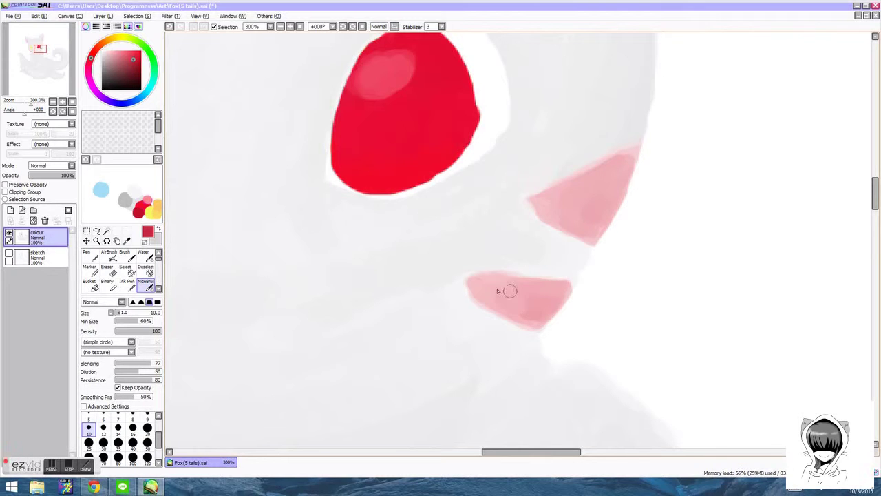
Add a new layer above the colour layer and set its blending mode to Luminosity
{"action": "scroll", "coordinate": [539, 294], "scroll_direction": "down", "scroll_amount": 5}
{"action": "scroll", "coordinate": [476, 296], "scroll_direction": "up", "scroll_amount": 1}
{"action": "scroll", "coordinate": [454, 250], "scroll_direction": "down", "scroll_amount": 2}
{"action": "scroll", "coordinate": [418, 128], "scroll_direction": "up", "scroll_amount": 4}
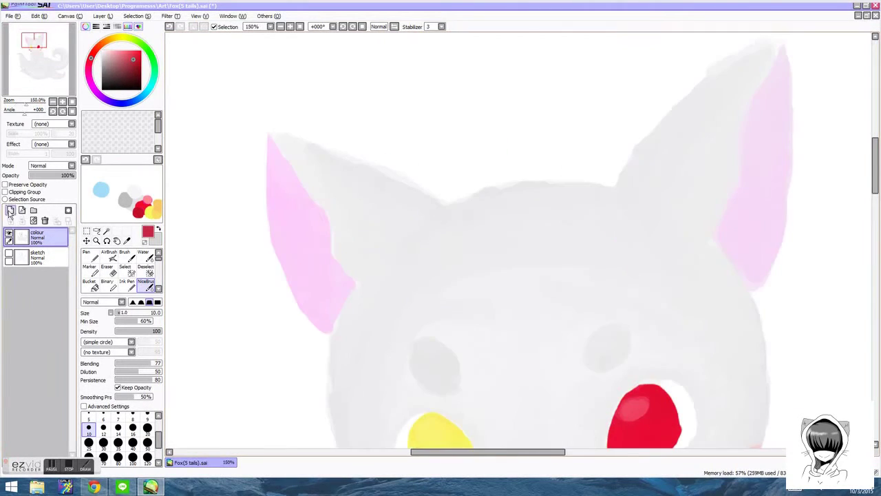
{"action": "left_click", "coordinate": [10, 210]}
{"action": "left_click", "coordinate": [66, 166]}
{"action": "left_click", "coordinate": [55, 194]}
{"action": "scroll", "coordinate": [275, 307], "scroll_direction": "down", "scroll_amount": 3}
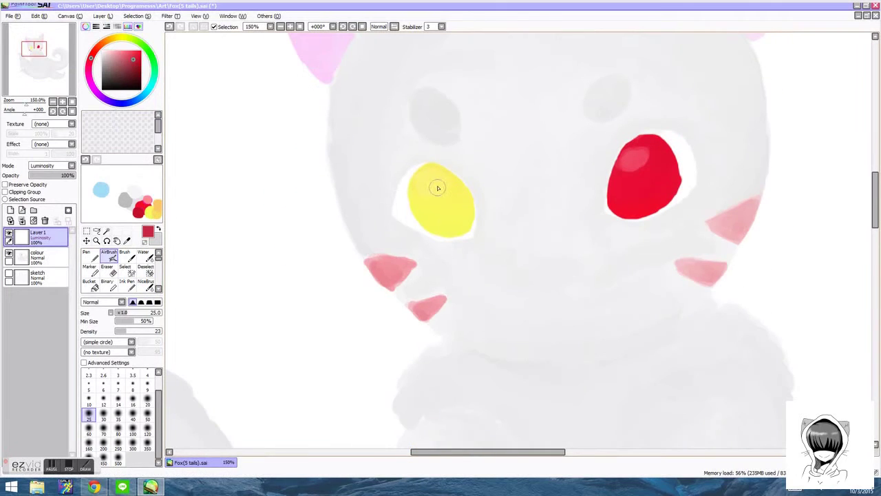
Add a pale yellow glow to the yellow eye's highlight with the AirBrush at size 20, and set the layer opacity to 50%
{"action": "left_click", "coordinate": [437, 186], "text": "alt"}
{"action": "scroll", "coordinate": [438, 188], "scroll_direction": "up", "scroll_amount": 3}
{"action": "left_click", "coordinate": [147, 401]}
{"action": "mouse_move", "coordinate": [424, 175]}
{"action": "left_mouse_down"}
{"action": "mouse_move", "coordinate": [395, 165]}
{"action": "mouse_move", "coordinate": [449, 177]}
{"action": "mouse_move", "coordinate": [467, 206]}
{"action": "left_mouse_up"}
{"action": "scroll", "coordinate": [449, 188], "scroll_direction": "down", "scroll_amount": 4}
{"action": "left_click", "coordinate": [65, 176]}
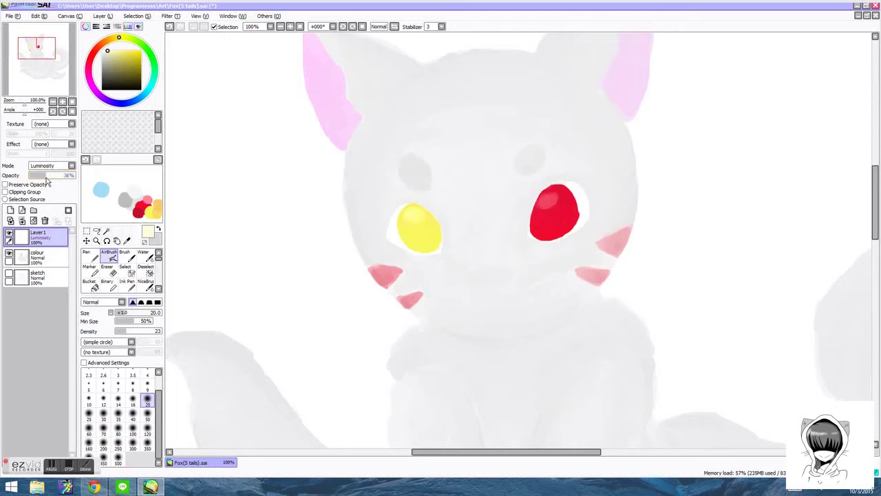
Add a light pink glow over the red eye's highlight with the AirBrush on the Luminosity layer
{"action": "right_click", "coordinate": [549, 200]}
{"action": "scroll", "coordinate": [540, 175], "scroll_direction": "up", "scroll_amount": 4}
{"action": "mouse_move", "coordinate": [575, 279]}
{"action": "left_mouse_down"}
{"action": "mouse_move", "coordinate": [600, 318]}
{"action": "mouse_move", "coordinate": [569, 284]}
{"action": "mouse_move", "coordinate": [650, 320]}
{"action": "mouse_move", "coordinate": [591, 300]}
{"action": "mouse_move", "coordinate": [629, 287]}
{"action": "mouse_move", "coordinate": [545, 301]}
{"action": "left_mouse_up"}
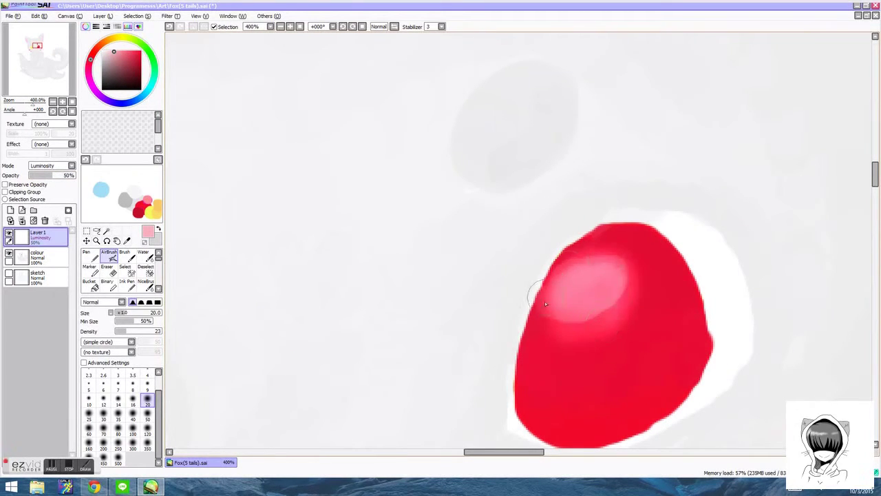
{"action": "scroll", "coordinate": [600, 315], "scroll_direction": "down", "scroll_amount": 3}
Brighten the eye highlights with a near-white colour on the Luminosity layer
{"action": "right_click", "coordinate": [399, 338]}
{"action": "left_click", "coordinate": [110, 52]}
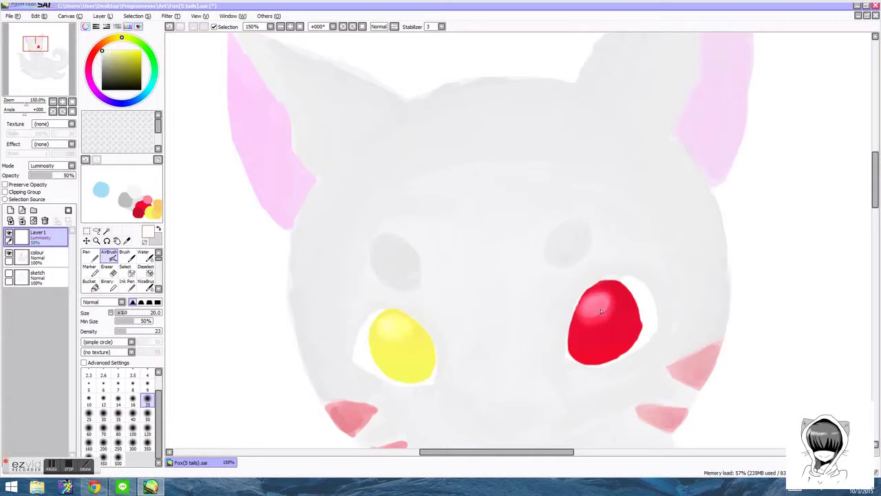
{"action": "scroll", "coordinate": [603, 295], "scroll_direction": "down", "scroll_amount": 2}
{"action": "scroll", "coordinate": [590, 241], "scroll_direction": "up", "scroll_amount": 5}
{"action": "left_click_drag", "start_coordinate": [567, 77], "coordinate": [567, 180]}
With the Luminosity layer hidden, extend the red eye's highlight on the colour layer with the pink swatch and NiceBrush, and show the layer again
{"action": "left_click", "coordinate": [9, 234]}
{"action": "right_click", "coordinate": [148, 199]}
{"action": "left_click", "coordinate": [146, 284]}
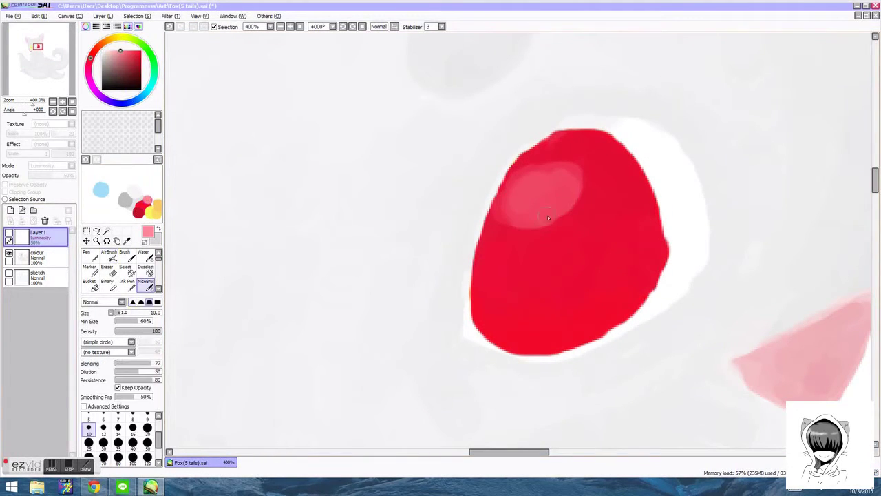
{"action": "left_click", "coordinate": [38, 257]}
{"action": "mouse_move", "coordinate": [536, 225]}
{"action": "left_mouse_down"}
{"action": "mouse_move", "coordinate": [579, 158]}
{"action": "mouse_move", "coordinate": [550, 215]}
{"action": "mouse_move", "coordinate": [515, 226]}
{"action": "mouse_move", "coordinate": [559, 222]}
{"action": "mouse_move", "coordinate": [573, 189]}
{"action": "mouse_move", "coordinate": [507, 250]}
{"action": "left_mouse_up"}
{"action": "scroll", "coordinate": [436, 260], "scroll_direction": "up", "scroll_amount": 1}
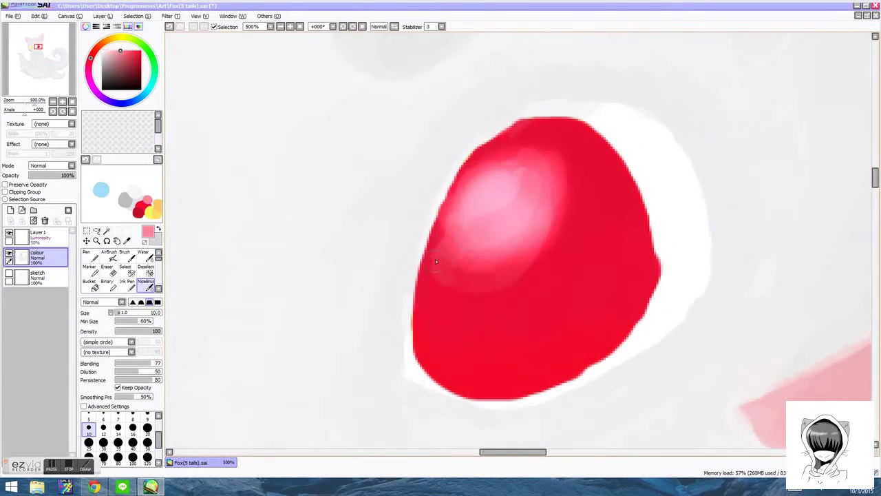
{"action": "scroll", "coordinate": [482, 218], "scroll_direction": "down", "scroll_amount": 7}
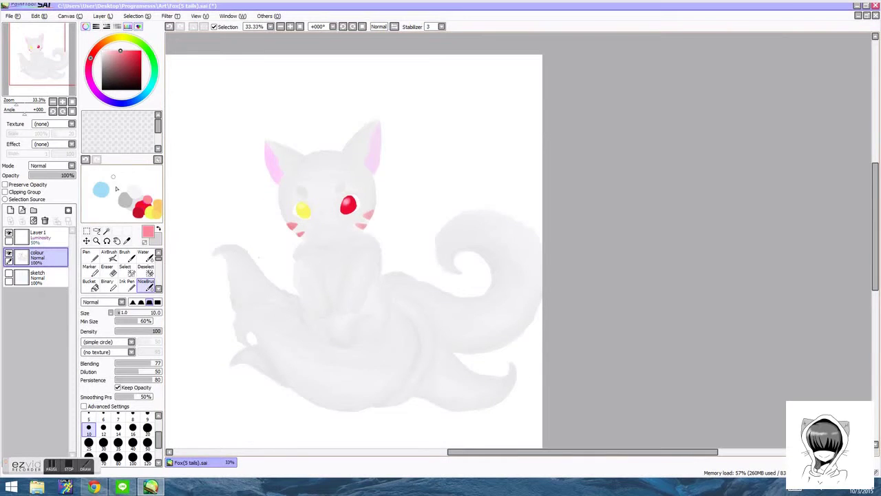
Draw a small nose and a curved smiling mouth in dark grey below the eyes with the Pen at size 9
{"action": "left_click_drag", "start_coordinate": [103, 66], "coordinate": [103, 71]}
{"action": "left_click", "coordinate": [90, 255]}
{"action": "scroll", "coordinate": [320, 240], "scroll_direction": "up", "scroll_amount": 5}
{"action": "left_click_drag", "start_coordinate": [356, 183], "coordinate": [356, 254]}
{"action": "left_click", "coordinate": [147, 387]}
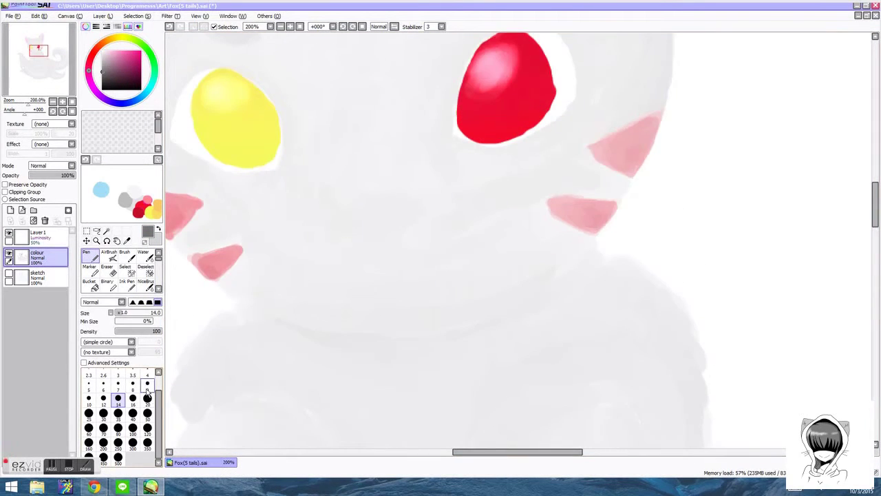
{"action": "scroll", "coordinate": [375, 180], "scroll_direction": "up", "scroll_amount": 1}
{"action": "mouse_move", "coordinate": [345, 212]}
{"action": "left_mouse_down"}
{"action": "mouse_move", "coordinate": [397, 207]}
{"action": "mouse_move", "coordinate": [374, 214]}
{"action": "mouse_move", "coordinate": [384, 242]}
{"action": "mouse_move", "coordinate": [329, 234]}
{"action": "left_mouse_up"}
{"action": "scroll", "coordinate": [384, 210], "scroll_direction": "down", "scroll_amount": 3}
{"action": "scroll", "coordinate": [382, 216], "scroll_direction": "up", "scroll_amount": 3}
{"action": "mouse_move", "coordinate": [386, 242]}
{"action": "left_mouse_down"}
{"action": "mouse_move", "coordinate": [432, 238]}
{"action": "mouse_move", "coordinate": [448, 216]}
{"action": "left_mouse_up"}
{"action": "scroll", "coordinate": [448, 219], "scroll_direction": "down", "scroll_amount": 4}
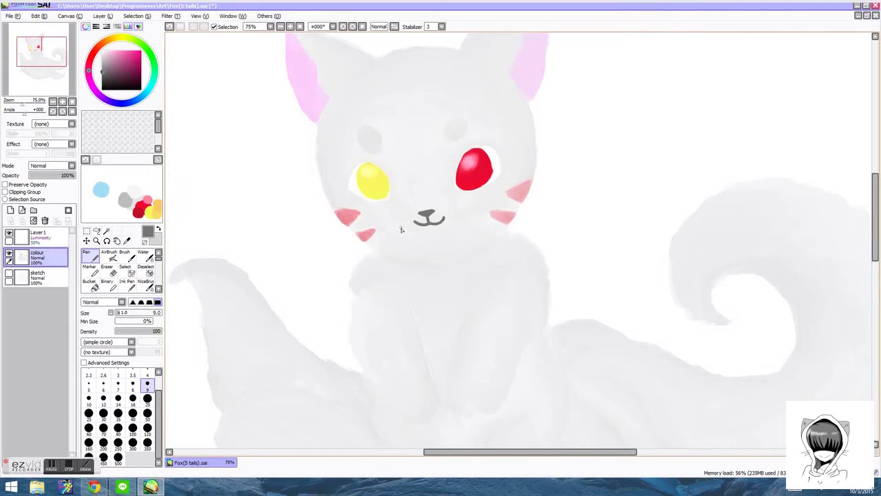
Taper the mouth line and paint around it in light fur grey with the NiceBrush
{"action": "scroll", "coordinate": [405, 228], "scroll_direction": "up", "scroll_amount": 2}
{"action": "left_click", "coordinate": [146, 283]}
{"action": "scroll", "coordinate": [432, 202], "scroll_direction": "up", "scroll_amount": 4}
{"action": "right_click", "coordinate": [394, 206]}
{"action": "mouse_move", "coordinate": [388, 207]}
{"action": "left_mouse_down"}
{"action": "mouse_move", "coordinate": [504, 250]}
{"action": "mouse_move", "coordinate": [523, 298]}
{"action": "left_mouse_up"}
{"action": "left_click_drag", "start_coordinate": [665, 213], "coordinate": [535, 292]}
{"action": "scroll", "coordinate": [535, 287], "scroll_direction": "down", "scroll_amount": 5}
{"action": "scroll", "coordinate": [533, 285], "scroll_direction": "up", "scroll_amount": 3}
{"action": "mouse_move", "coordinate": [454, 251]}
{"action": "left_mouse_down"}
{"action": "mouse_move", "coordinate": [502, 252]}
{"action": "mouse_move", "coordinate": [423, 255]}
{"action": "mouse_move", "coordinate": [519, 319]}
{"action": "left_mouse_up"}
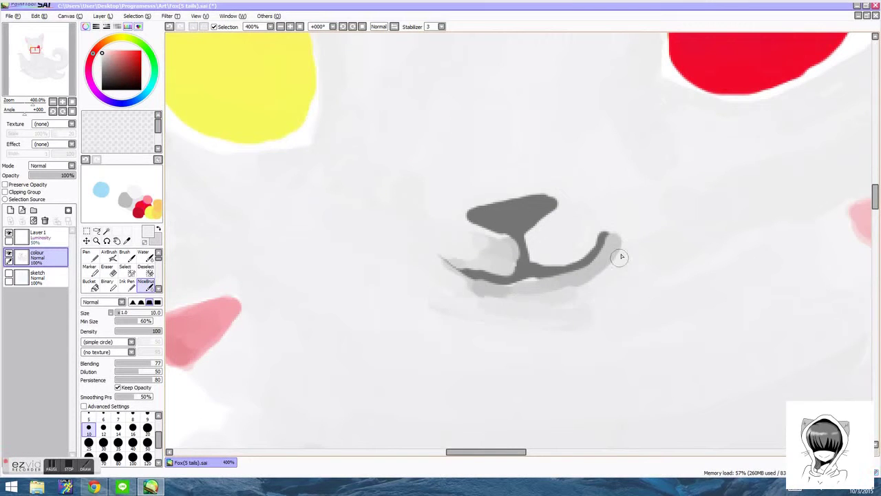
{"action": "scroll", "coordinate": [621, 257], "scroll_direction": "down", "scroll_amount": 3}
{"action": "scroll", "coordinate": [541, 324], "scroll_direction": "up", "scroll_amount": 4}
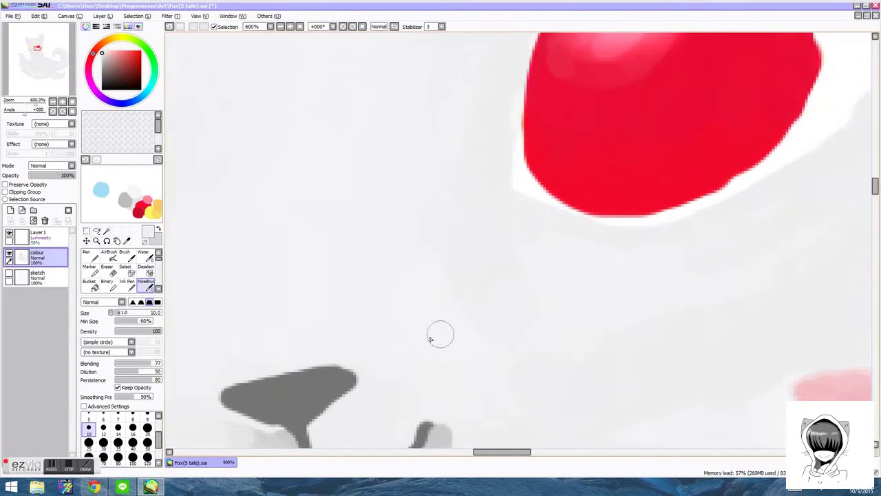
Shade the muzzle on both sides of the nose and mouth with a grey sampled from the canvas
{"action": "scroll", "coordinate": [197, 255], "scroll_direction": "down", "scroll_amount": 3}
{"action": "scroll", "coordinate": [202, 216], "scroll_direction": "left", "scroll_amount": 2}
{"action": "right_click", "coordinate": [309, 306]}
{"action": "left_click_drag", "start_coordinate": [307, 303], "coordinate": [223, 257]}
{"action": "mouse_move", "coordinate": [223, 257]}
{"action": "left_mouse_down"}
{"action": "mouse_move", "coordinate": [281, 285]}
{"action": "mouse_move", "coordinate": [258, 291]}
{"action": "left_mouse_up"}
{"action": "mouse_move", "coordinate": [422, 290]}
{"action": "left_mouse_down"}
{"action": "mouse_move", "coordinate": [390, 284]}
{"action": "mouse_move", "coordinate": [452, 293]}
{"action": "mouse_move", "coordinate": [450, 254]}
{"action": "mouse_move", "coordinate": [435, 261]}
{"action": "mouse_move", "coordinate": [486, 215]}
{"action": "mouse_move", "coordinate": [447, 238]}
{"action": "mouse_move", "coordinate": [458, 250]}
{"action": "mouse_move", "coordinate": [456, 296]}
{"action": "mouse_move", "coordinate": [451, 190]}
{"action": "mouse_move", "coordinate": [442, 285]}
{"action": "mouse_move", "coordinate": [393, 274]}
{"action": "mouse_move", "coordinate": [405, 302]}
{"action": "mouse_move", "coordinate": [432, 274]}
{"action": "mouse_move", "coordinate": [411, 314]}
{"action": "mouse_move", "coordinate": [467, 283]}
{"action": "mouse_move", "coordinate": [383, 290]}
{"action": "mouse_move", "coordinate": [433, 257]}
{"action": "mouse_move", "coordinate": [459, 259]}
{"action": "mouse_move", "coordinate": [428, 247]}
{"action": "mouse_move", "coordinate": [458, 297]}
{"action": "left_mouse_up"}
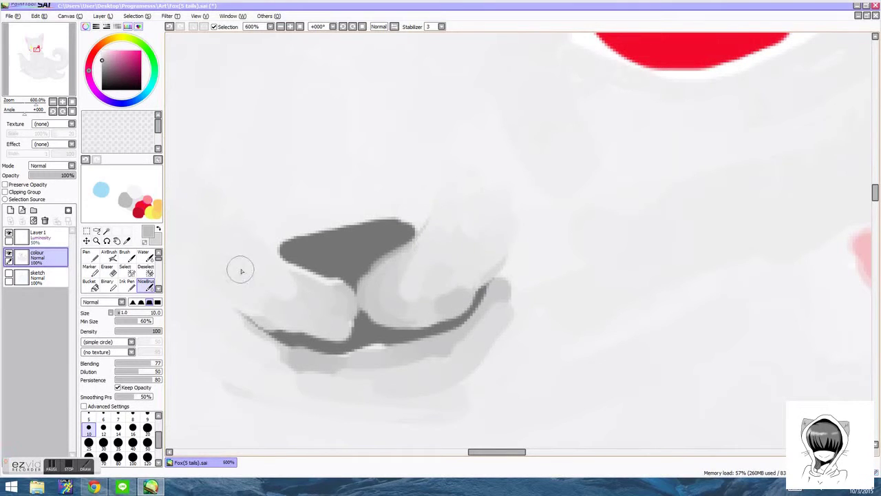
Blend the muzzle shading outwards with a pale grey sampled from the surrounding fur
{"action": "right_click", "coordinate": [404, 161]}
{"action": "mouse_move", "coordinate": [431, 181]}
{"action": "left_mouse_down"}
{"action": "mouse_move", "coordinate": [459, 220]}
{"action": "mouse_move", "coordinate": [474, 198]}
{"action": "mouse_move", "coordinate": [425, 203]}
{"action": "mouse_move", "coordinate": [499, 311]}
{"action": "mouse_move", "coordinate": [464, 373]}
{"action": "mouse_move", "coordinate": [334, 391]}
{"action": "mouse_move", "coordinate": [413, 378]}
{"action": "mouse_move", "coordinate": [252, 377]}
{"action": "left_mouse_up"}
{"action": "scroll", "coordinate": [281, 364], "scroll_direction": "down", "scroll_amount": 3}
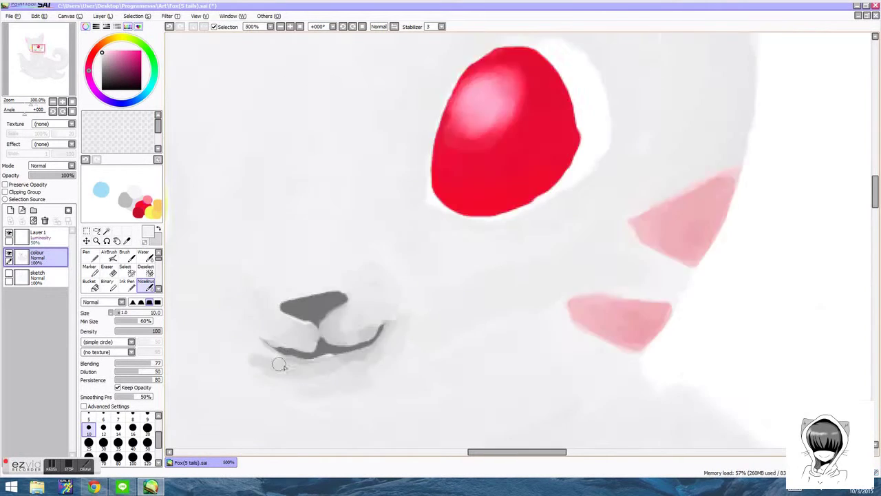
Soften the grey shading around the nose and mouth with the Blur brush at size 20
{"action": "scroll", "coordinate": [377, 386], "scroll_direction": "down", "scroll_amount": 3}
{"action": "scroll", "coordinate": [145, 282], "scroll_direction": "down", "scroll_amount": 2}
{"action": "left_click", "coordinate": [145, 284]}
{"action": "scroll", "coordinate": [380, 382], "scroll_direction": "up", "scroll_amount": 5}
{"action": "left_click", "coordinate": [150, 423]}
{"action": "mouse_move", "coordinate": [316, 286]}
{"action": "left_mouse_down"}
{"action": "mouse_move", "coordinate": [342, 276]}
{"action": "mouse_move", "coordinate": [324, 283]}
{"action": "mouse_move", "coordinate": [348, 255]}
{"action": "left_mouse_up"}
{"action": "key", "text": "Left"}
{"action": "left_click_drag", "start_coordinate": [344, 293], "coordinate": [295, 288]}
{"action": "mouse_move", "coordinate": [259, 231]}
{"action": "left_mouse_down"}
{"action": "mouse_move", "coordinate": [282, 241]}
{"action": "mouse_move", "coordinate": [309, 382]}
{"action": "mouse_move", "coordinate": [516, 303]}
{"action": "mouse_move", "coordinate": [407, 368]}
{"action": "mouse_move", "coordinate": [328, 369]}
{"action": "mouse_move", "coordinate": [415, 361]}
{"action": "mouse_move", "coordinate": [469, 162]}
{"action": "left_mouse_up"}
{"action": "scroll", "coordinate": [474, 167], "scroll_direction": "down", "scroll_amount": 3}
{"action": "scroll", "coordinate": [450, 217], "scroll_direction": "up", "scroll_amount": 3}
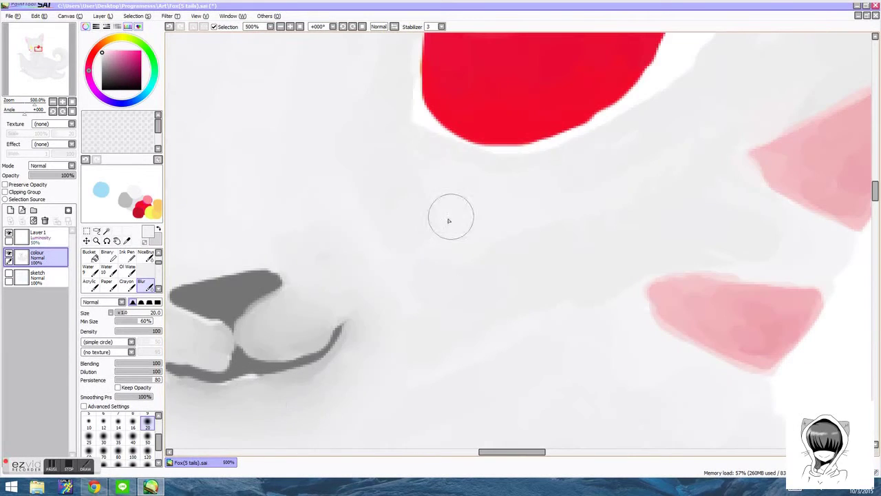
Reduce the Blur brush to size 10 and smooth the finer edges around the nose
{"action": "key", "text": "Left"}
{"action": "left_click", "coordinate": [91, 424]}
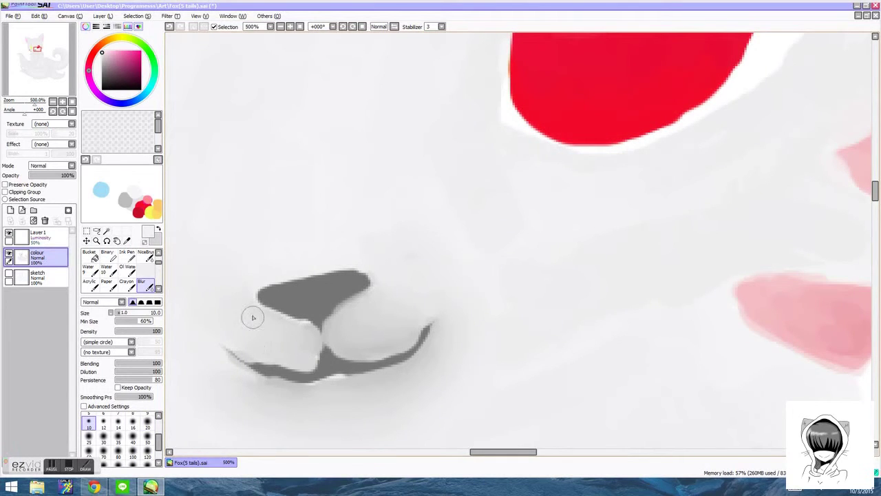
{"action": "scroll", "coordinate": [322, 384], "scroll_direction": "down", "scroll_amount": 9}
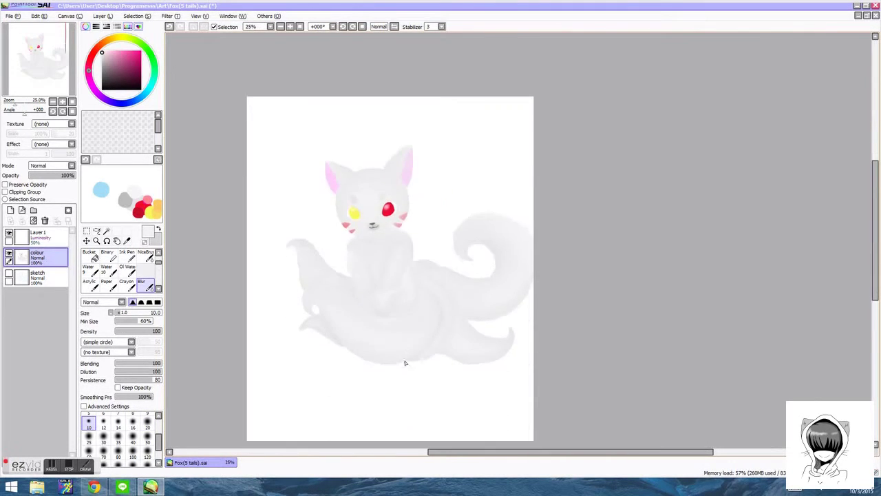
Shade the inner ear above the yellow eye in a deeper pink with the NiceBrush at size 14
{"action": "scroll", "coordinate": [396, 348], "scroll_direction": "up", "scroll_amount": 1}
{"action": "left_click", "coordinate": [146, 205]}
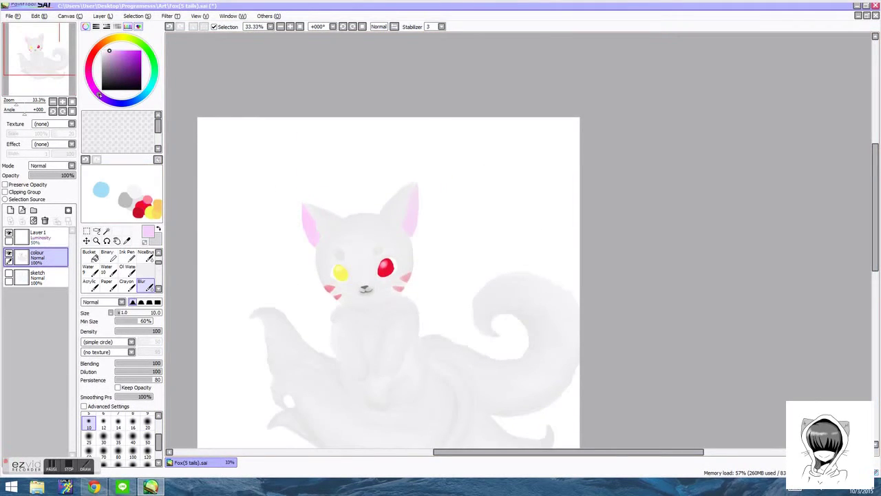
{"action": "left_click", "coordinate": [123, 52]}
{"action": "scroll", "coordinate": [143, 273], "scroll_direction": "up", "scroll_amount": 2}
{"action": "left_click", "coordinate": [146, 285]}
{"action": "scroll", "coordinate": [297, 224], "scroll_direction": "up", "scroll_amount": 5}
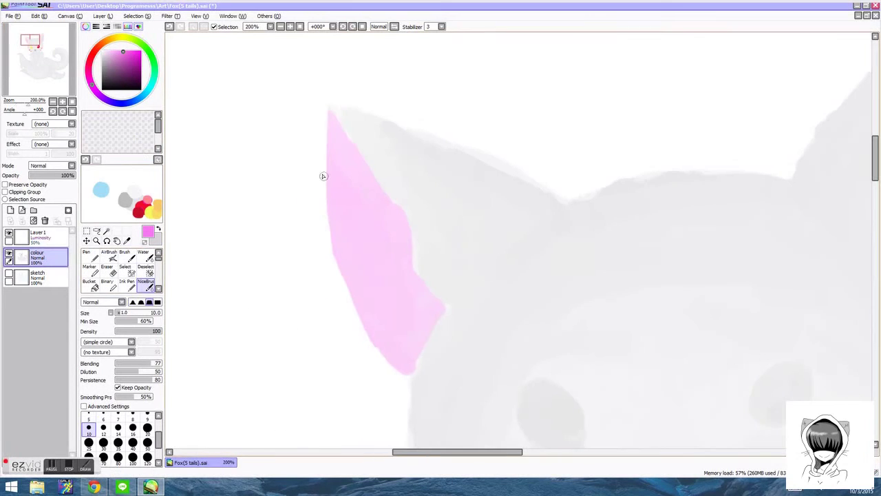
{"action": "left_click", "coordinate": [148, 429]}
{"action": "left_click", "coordinate": [118, 429]}
{"action": "left_click", "coordinate": [5, 184]}
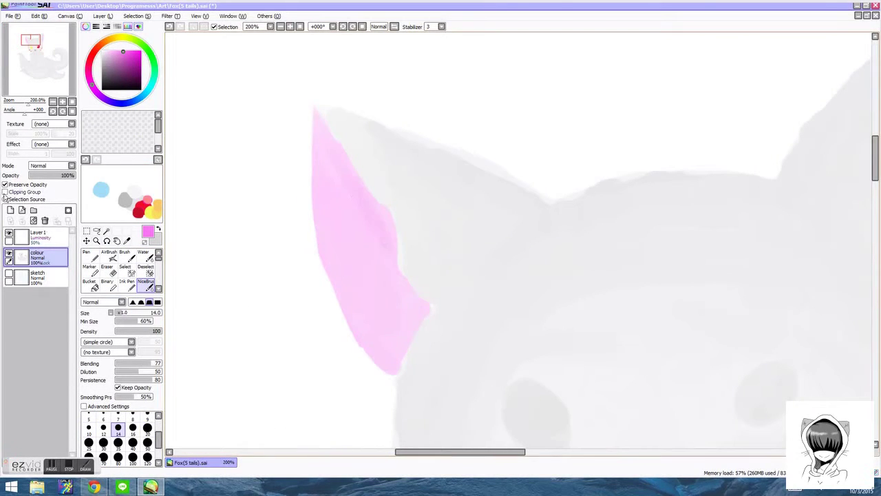
{"action": "left_click_drag", "start_coordinate": [386, 244], "coordinate": [408, 333]}
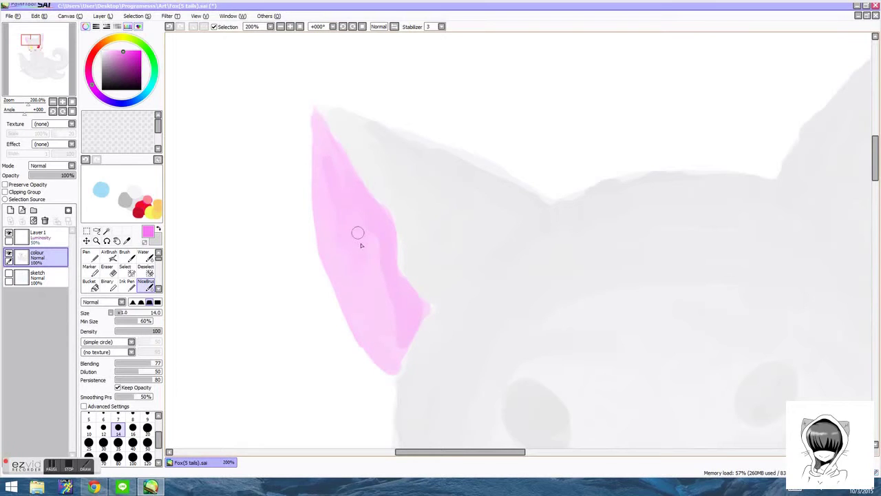
{"action": "left_click_drag", "start_coordinate": [325, 171], "coordinate": [321, 132]}
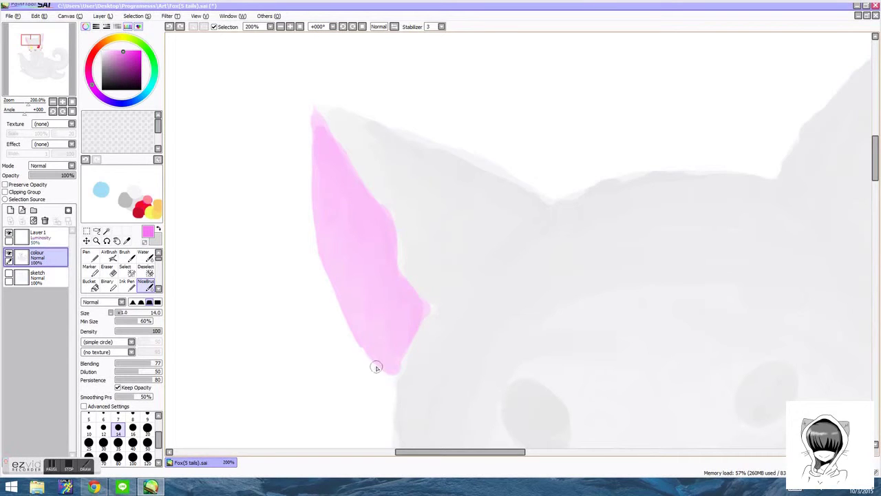
Shade the inner ear above the red eye in pink and touch up the other inner ear with the same colour
{"action": "left_click_drag", "start_coordinate": [799, 291], "coordinate": [299, 370]}
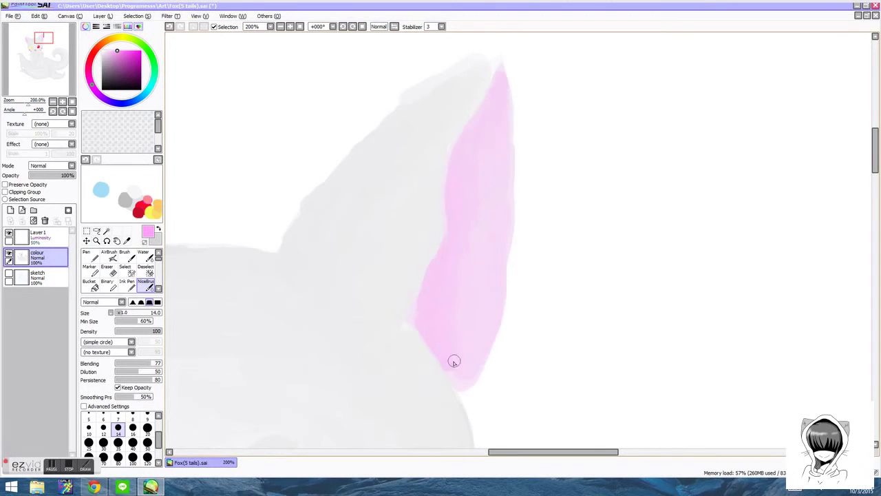
{"action": "scroll", "coordinate": [475, 289], "scroll_direction": "down", "scroll_amount": 2}
{"action": "left_click_drag", "start_coordinate": [471, 271], "coordinate": [702, 275]}
{"action": "scroll", "coordinate": [388, 328], "scroll_direction": "up", "scroll_amount": 3}
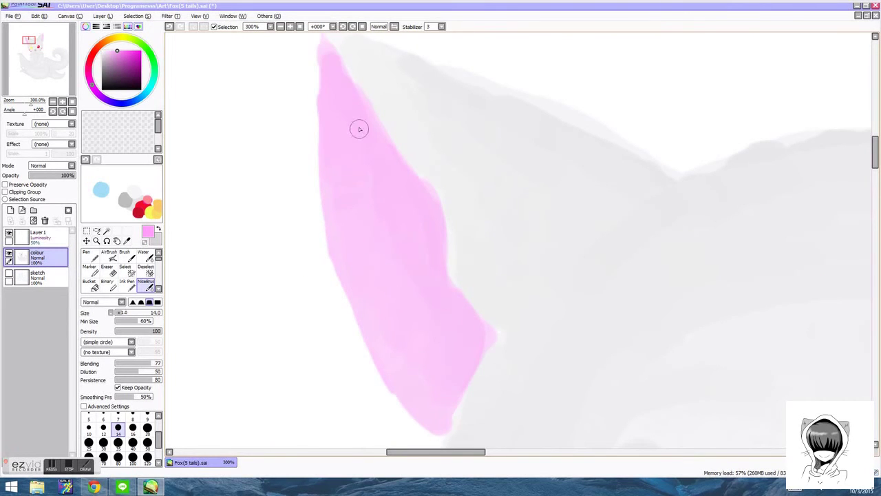
{"action": "scroll", "coordinate": [360, 130], "scroll_direction": "down", "scroll_amount": 6}
Add a new layer, move it beneath the colour layer, and delete the sketch layer
{"action": "left_click", "coordinate": [10, 211]}
{"action": "left_click_drag", "start_coordinate": [39, 258], "coordinate": [31, 318]}
{"action": "left_click", "coordinate": [40, 278]}
{"action": "left_click", "coordinate": [45, 221]}
Choose the Bucket tool for filling the new bottom layer
{"action": "left_click", "coordinate": [91, 284]}
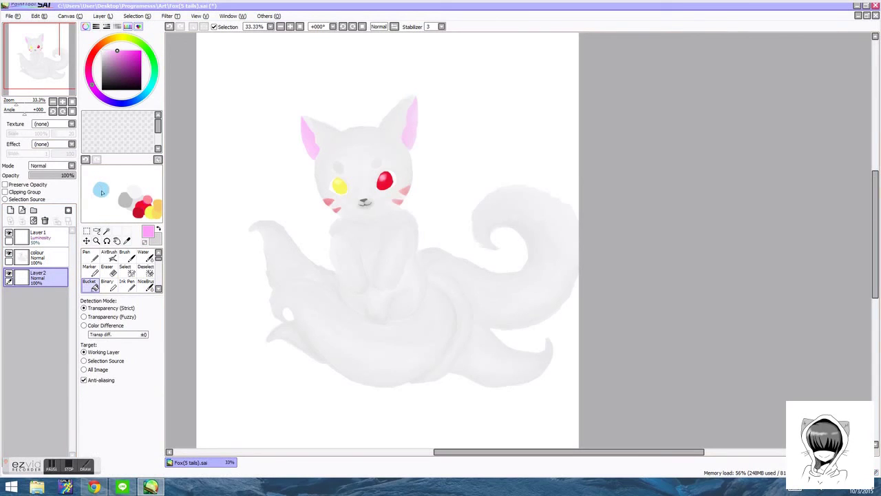